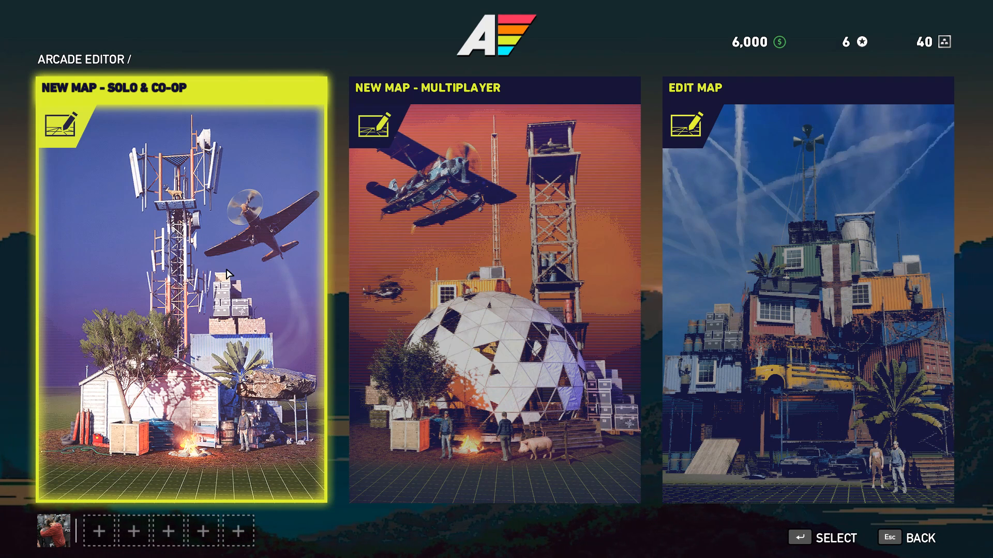
Step: Create a new solo and co-op map with Outpost game mode and Empty Map terrain, and start the Arcade Editor
{"action": "left_click", "coordinate": [228, 274]}
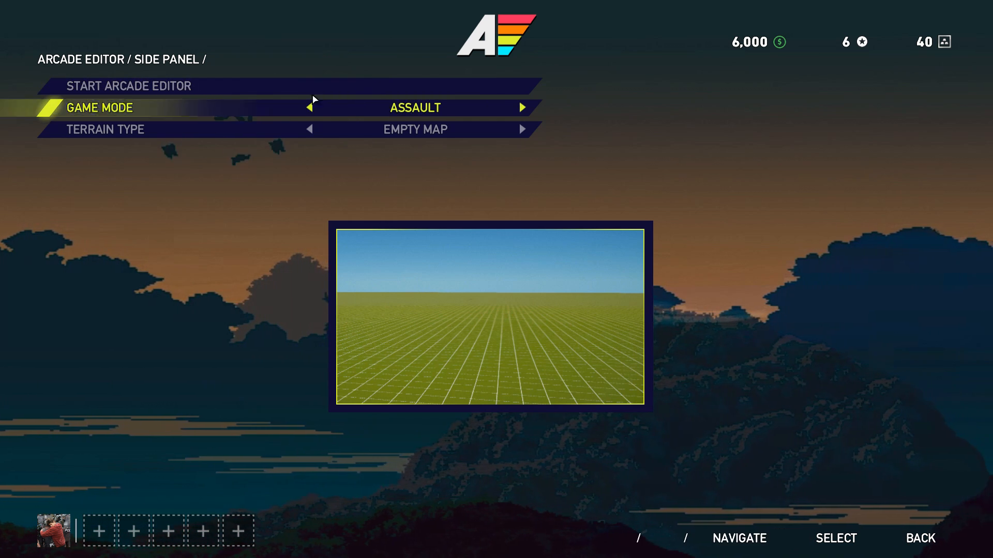
{"action": "left_click", "coordinate": [522, 107]}
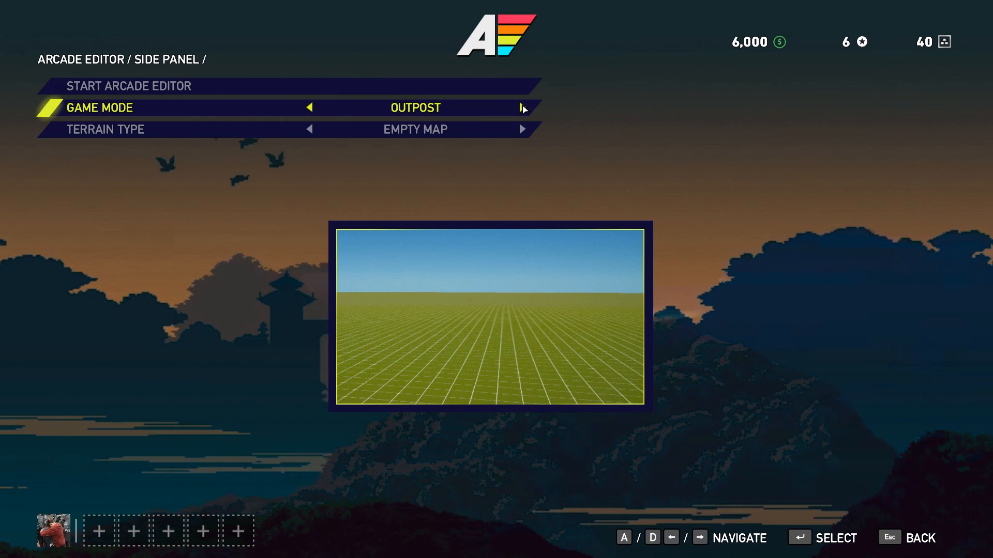
{"action": "left_click", "coordinate": [310, 108]}
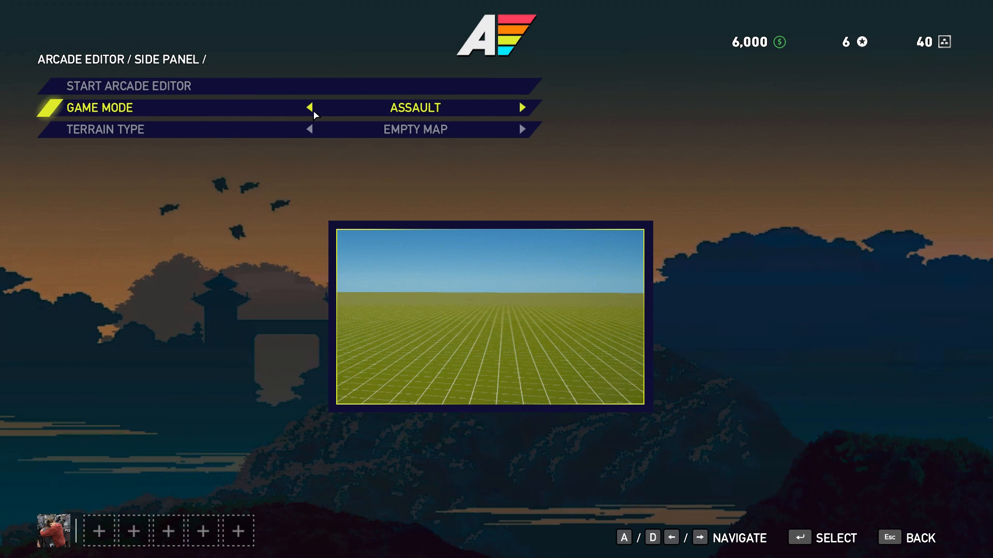
{"action": "left_click", "coordinate": [522, 108]}
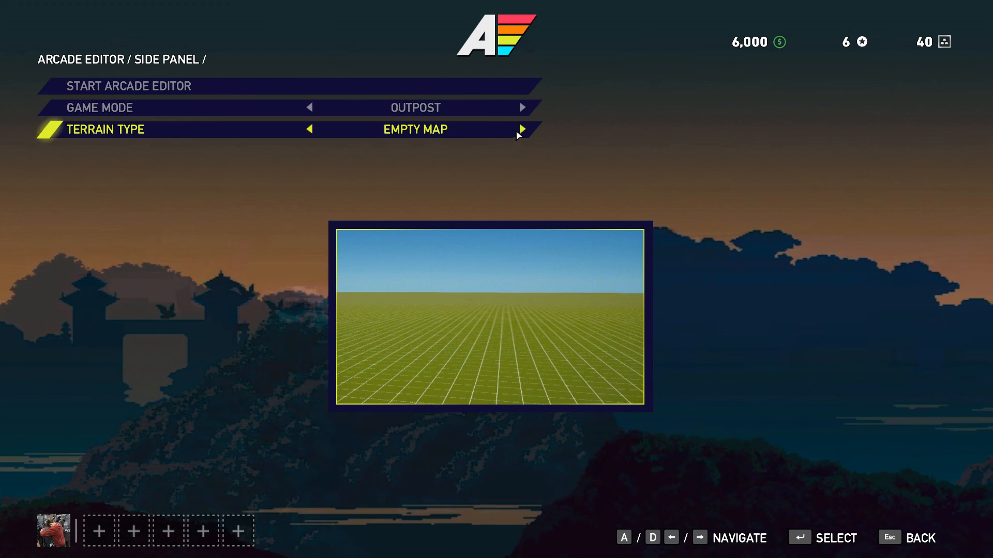
{"action": "left_click", "coordinate": [521, 131]}
{"action": "left_click", "coordinate": [523, 131]}
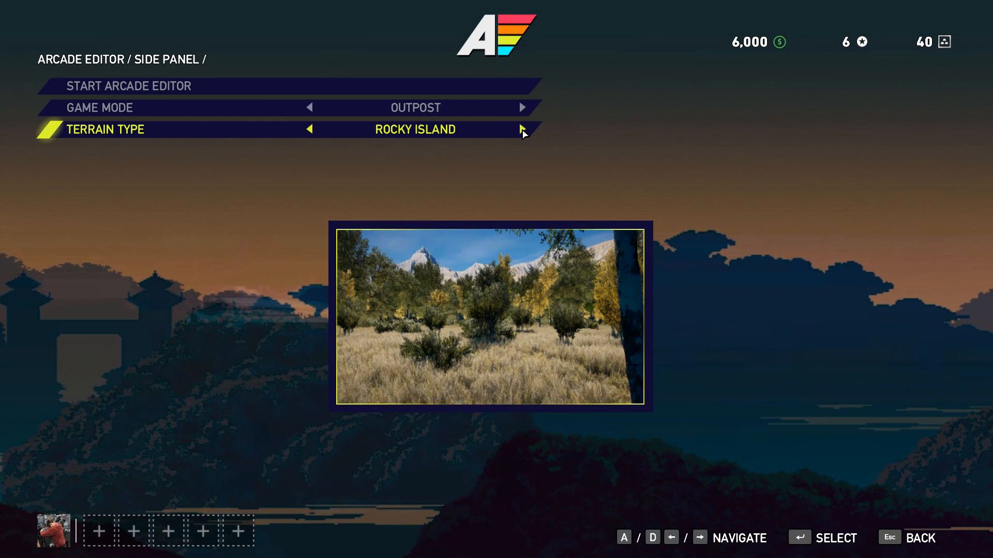
{"action": "left_click", "coordinate": [522, 131]}
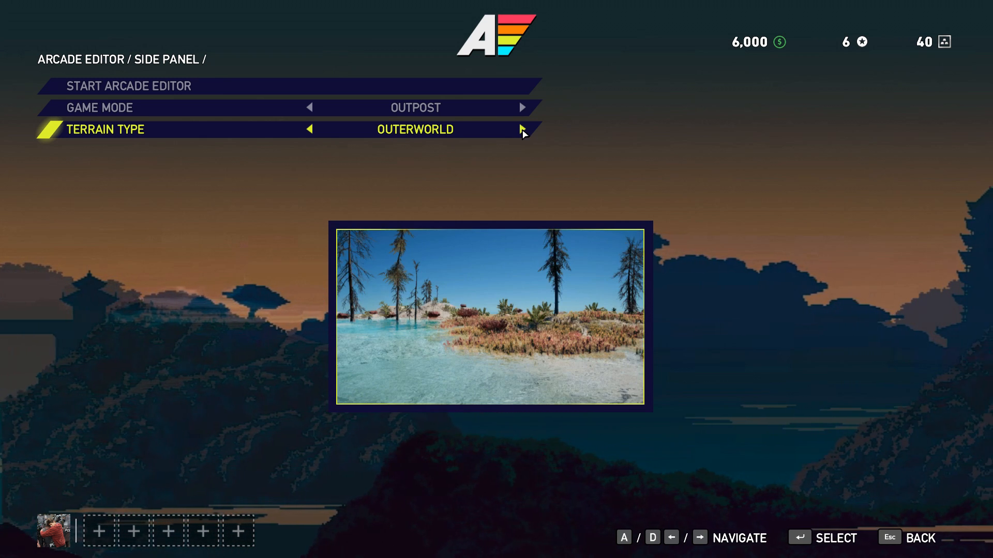
{"action": "left_click", "coordinate": [523, 131]}
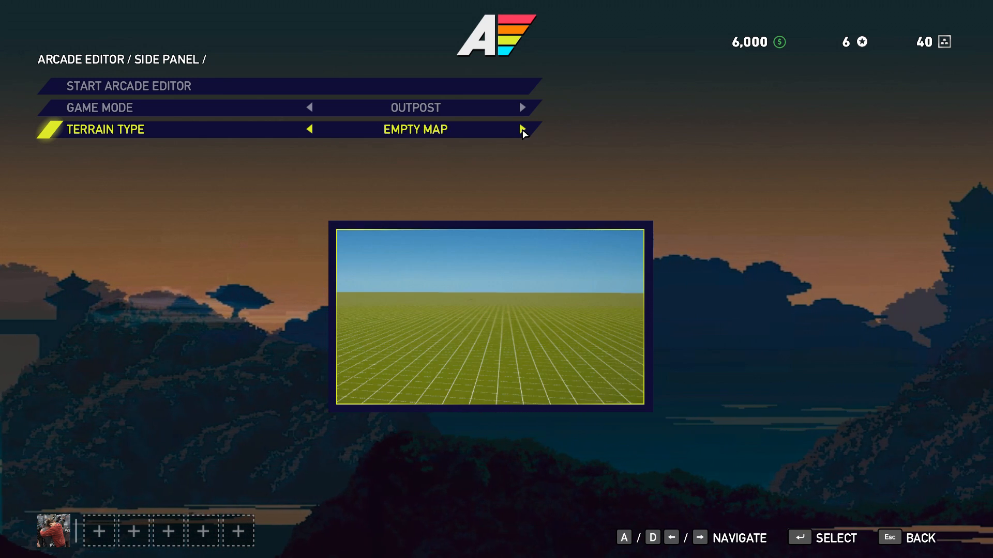
{"action": "left_click", "coordinate": [262, 91]}
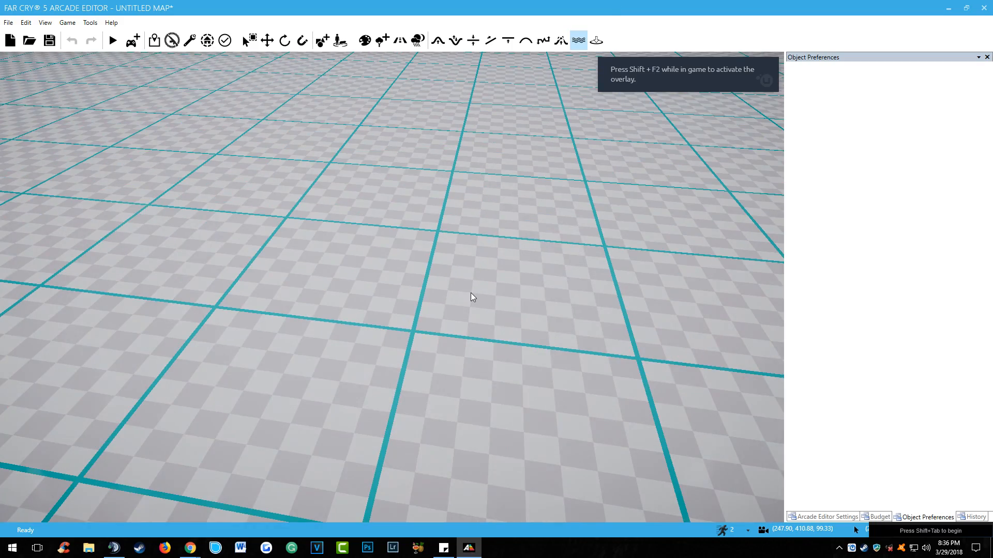
{"action": "scroll", "coordinate": [511, 287], "scroll_direction": "down", "scroll_amount": 3}
{"action": "right_click_drag", "start_coordinate": [473, 304], "coordinate": [510, 314]}
{"action": "scroll", "coordinate": [455, 305], "scroll_direction": "up", "scroll_amount": 3}
{"action": "scroll", "coordinate": [460, 294], "scroll_direction": "down", "scroll_amount": 4}
{"action": "left_click", "coordinate": [382, 41]}
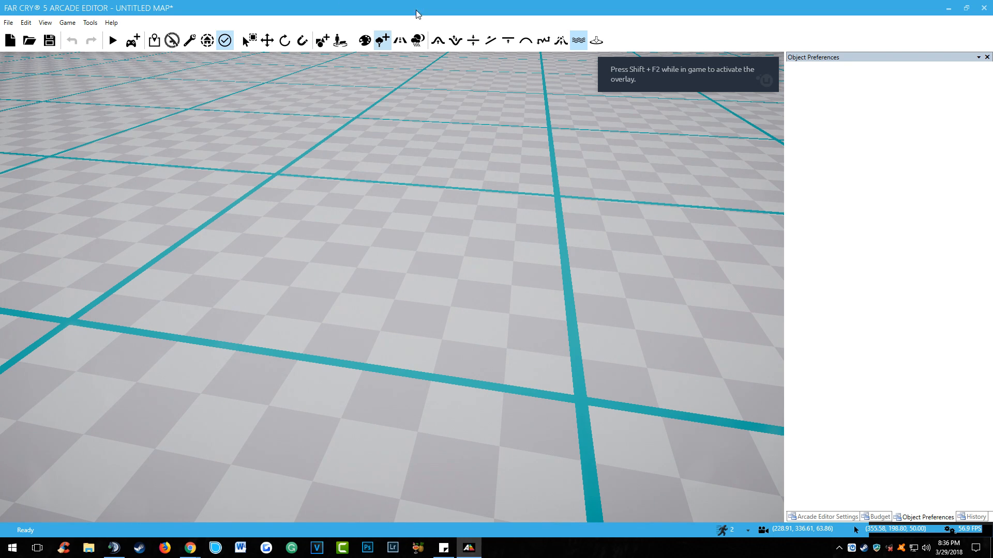
{"action": "left_click", "coordinate": [418, 42]}
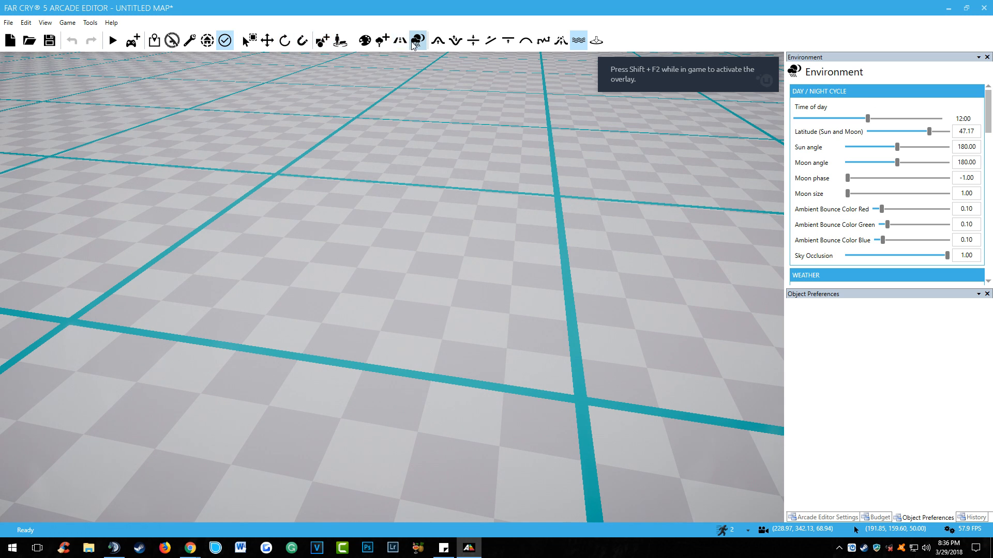
Step: Replace the IGE_Default ground texture with the mossy green Alpine Forest texture listed beside Alpine_Forest_Mix
{"action": "left_click", "coordinate": [364, 40]}
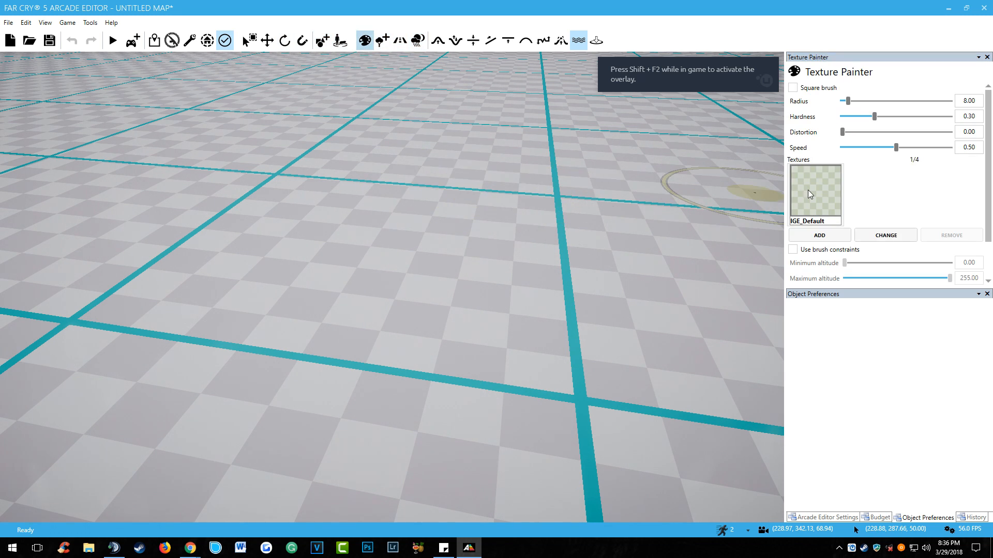
{"action": "left_click", "coordinate": [885, 235]}
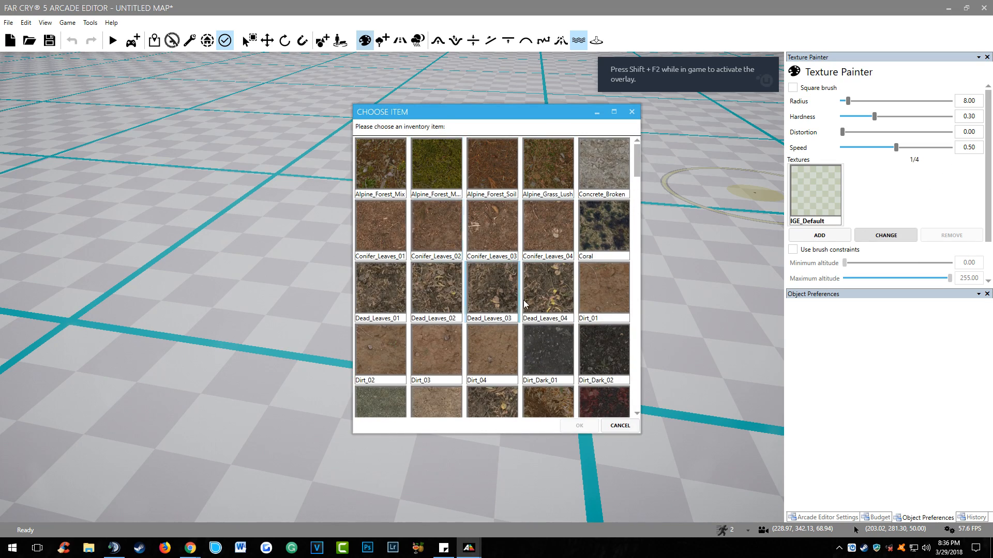
{"action": "double_click", "coordinate": [432, 176]}
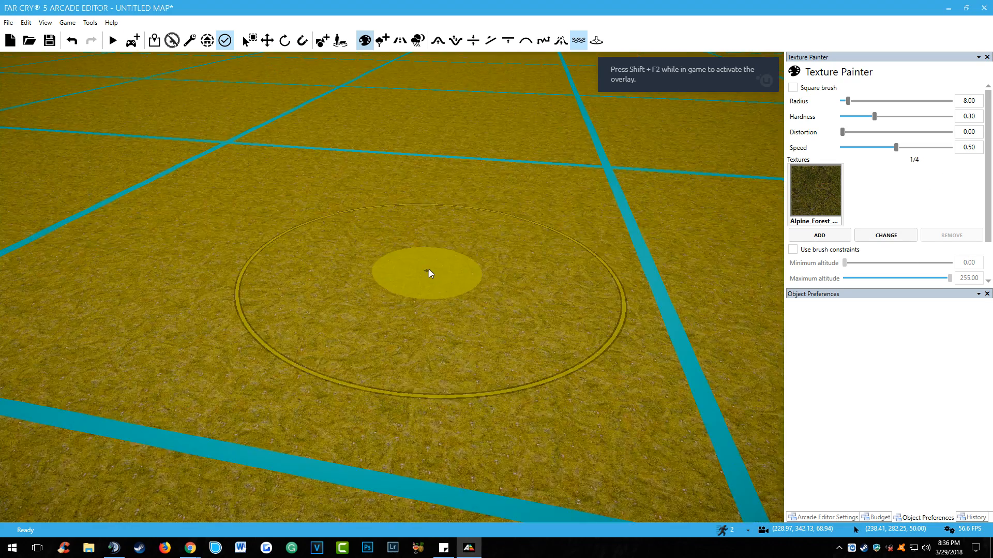
Step: Place a Spawn Point from the game mode objects on the open ground
{"action": "right_click_drag", "start_coordinate": [428, 268], "coordinate": [445, 264]}
{"action": "scroll", "coordinate": [445, 263], "scroll_direction": "up", "scroll_amount": 3}
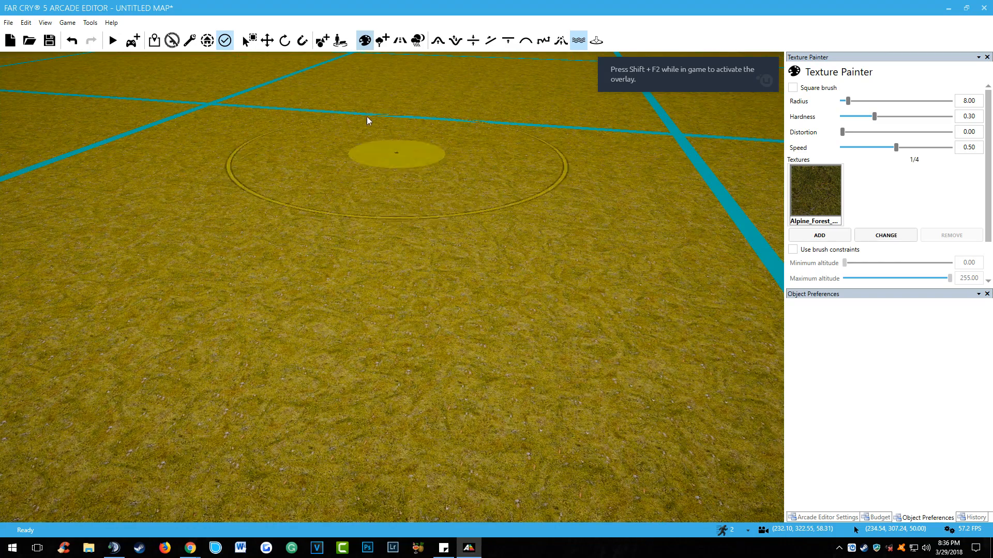
{"action": "left_click", "coordinate": [322, 40]}
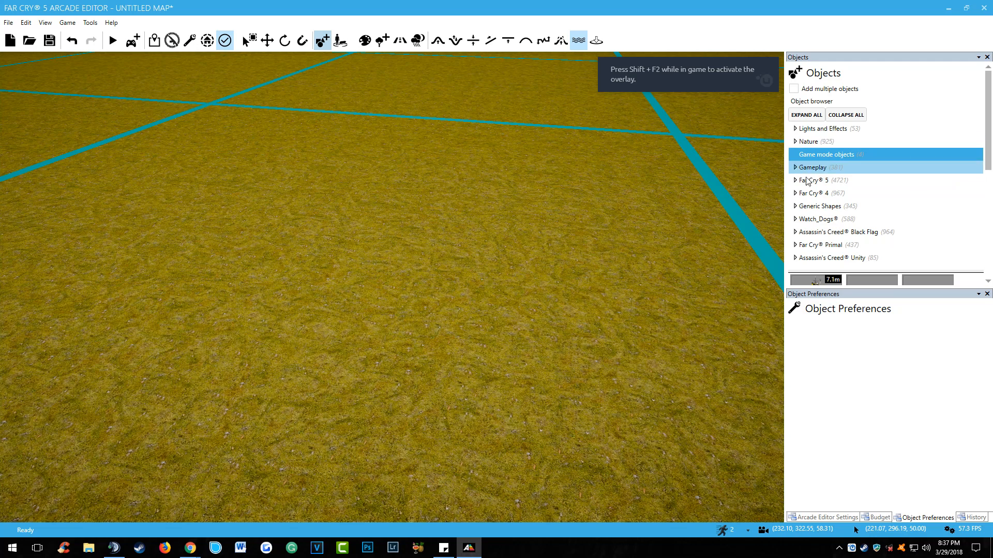
{"action": "left_click_drag", "start_coordinate": [988, 166], "coordinate": [986, 210]}
{"action": "left_click_drag", "start_coordinate": [816, 246], "coordinate": [641, 445]}
{"action": "mouse_move", "coordinate": [658, 430]}
{"action": "right_mouse_down"}
{"action": "mouse_move", "coordinate": [667, 434]}
{"action": "mouse_move", "coordinate": [658, 429]}
{"action": "right_mouse_up"}
{"action": "left_click", "coordinate": [562, 350]}
Step: Place an Alarm from the game mode objects on the ground some distance from the spawn point
{"action": "right_click_drag", "start_coordinate": [626, 304], "coordinate": [621, 298]}
{"action": "left_click", "coordinate": [796, 204]}
{"action": "right_click_drag", "start_coordinate": [769, 443], "coordinate": [760, 433]}
{"action": "left_click", "coordinate": [284, 240]}
{"action": "scroll", "coordinate": [473, 336], "scroll_direction": "down", "scroll_amount": 3}
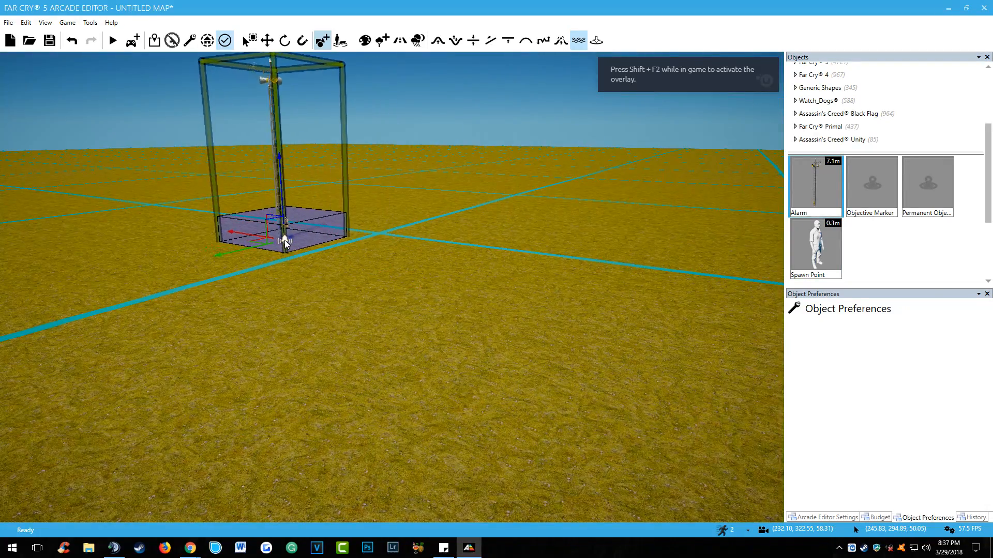
{"action": "scroll", "coordinate": [479, 345], "scroll_direction": "down", "scroll_amount": 2}
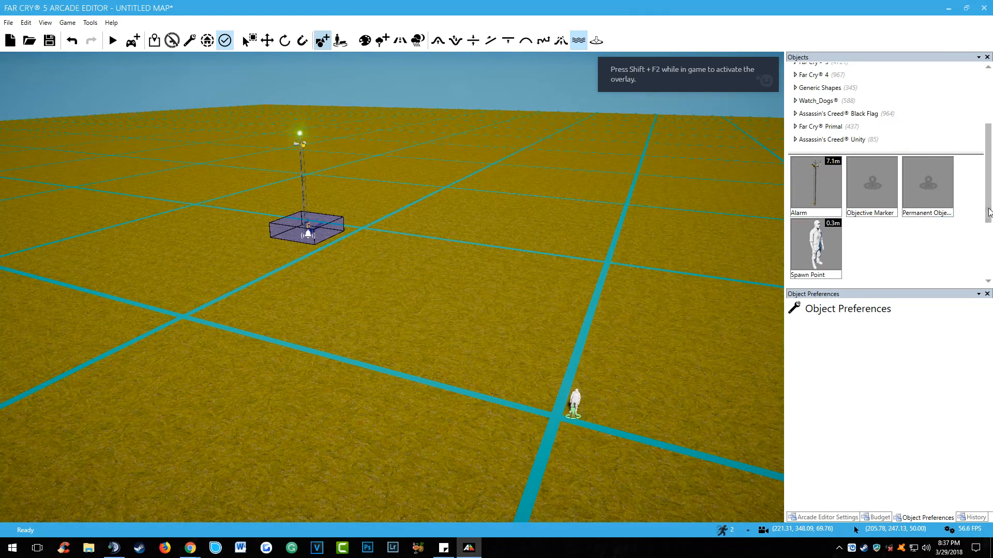
{"action": "scroll", "coordinate": [987, 190], "scroll_direction": "up", "scroll_amount": 3}
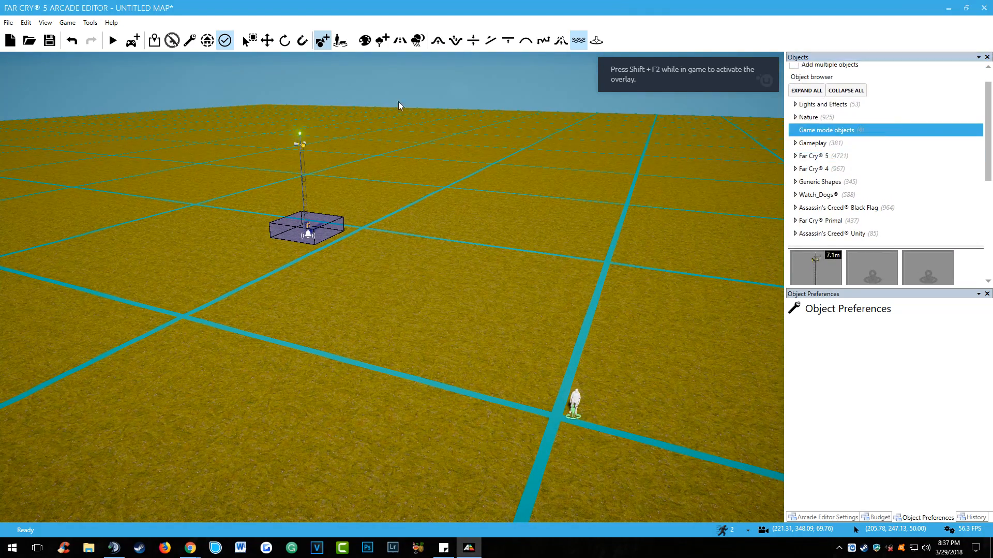
Step: Save the map under the name YouTubeTut
{"action": "left_click", "coordinate": [49, 40]}
{"action": "type", "text": "YouTubeTut"}
{"action": "key", "text": "Return"}
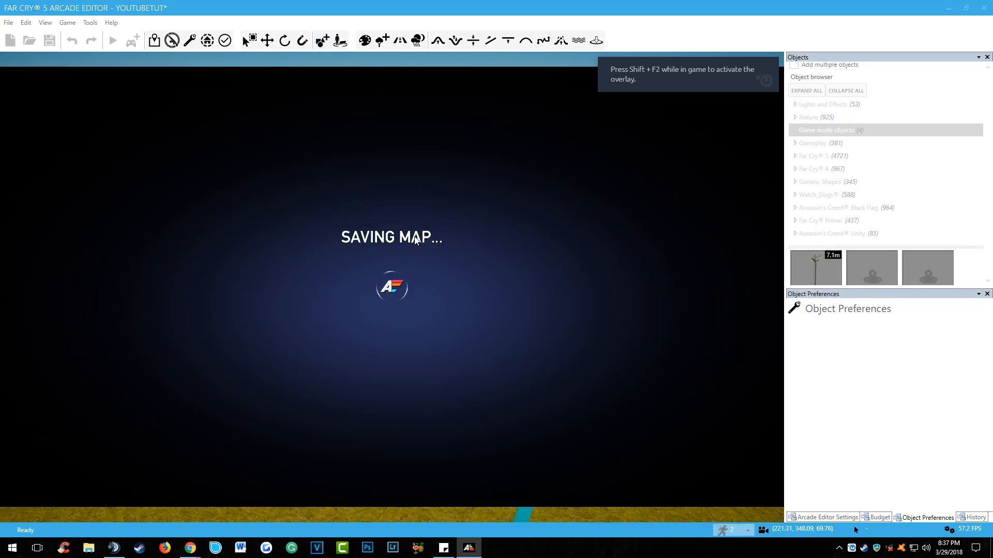
Step: Place the second warehouse from the Far Cry 5 military Arsenal structures behind the alarm area
{"action": "scroll", "coordinate": [450, 299], "scroll_direction": "up", "scroll_amount": 1}
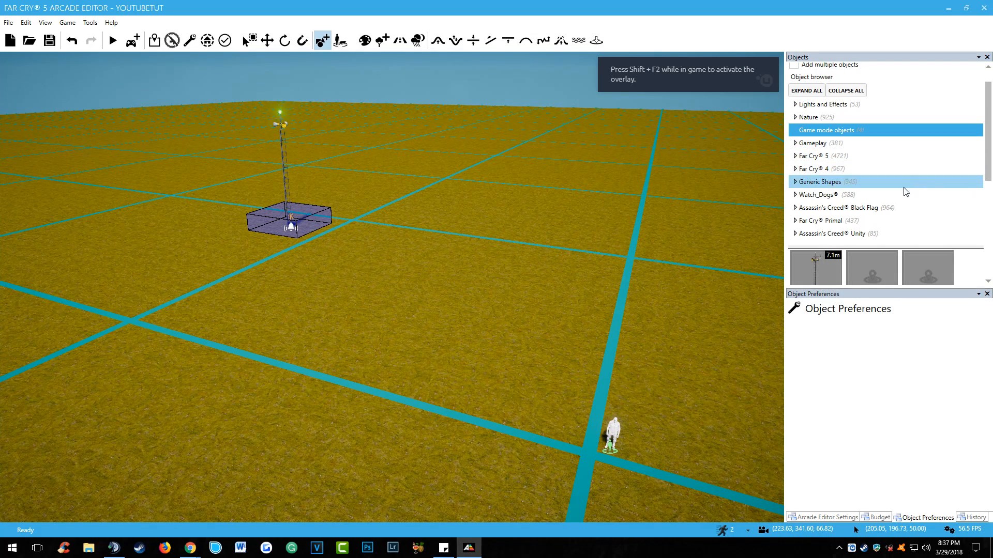
{"action": "left_click", "coordinate": [822, 156]}
{"action": "double_click", "coordinate": [833, 171]}
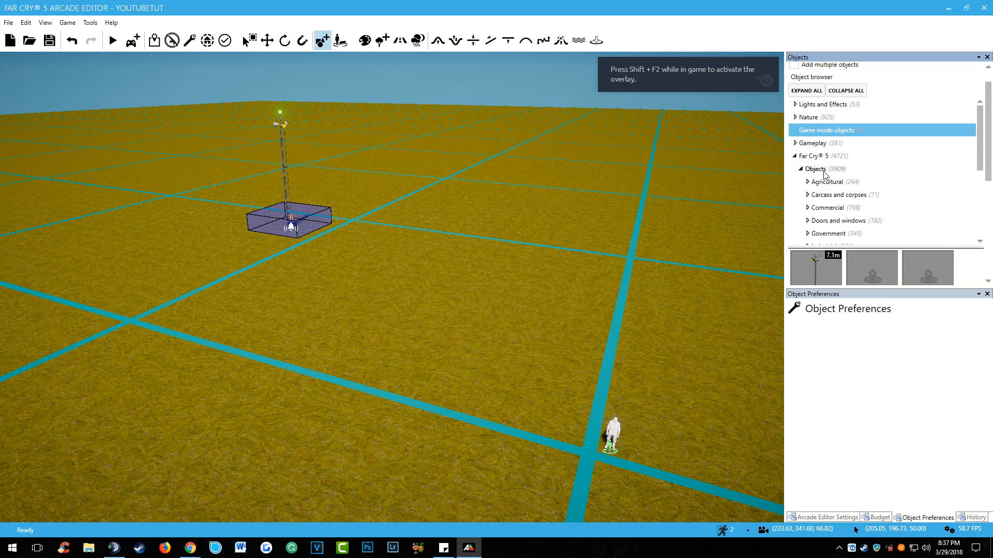
{"action": "left_click", "coordinate": [801, 170]}
{"action": "left_click", "coordinate": [800, 182]}
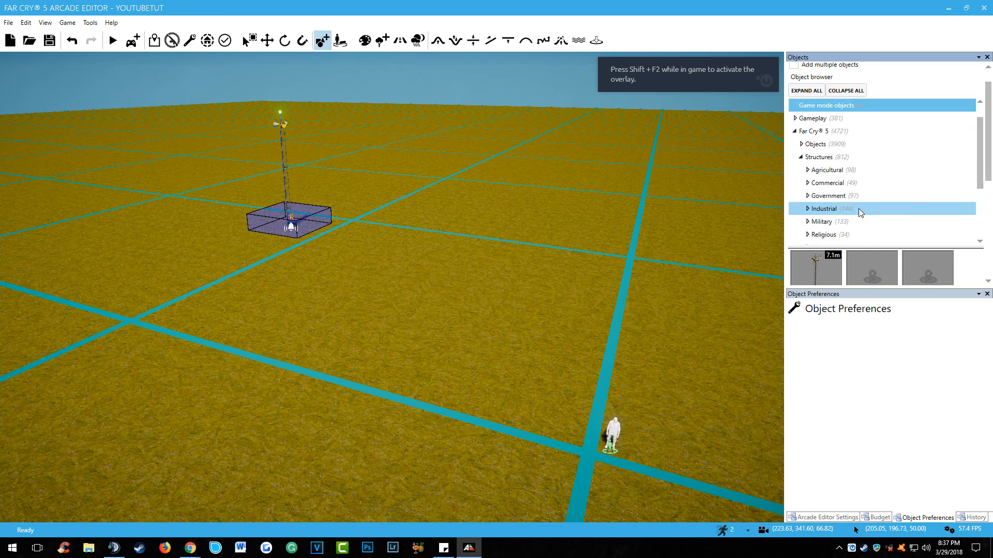
{"action": "left_click", "coordinate": [807, 171]}
{"action": "left_click", "coordinate": [828, 198]}
{"action": "left_click", "coordinate": [827, 185]}
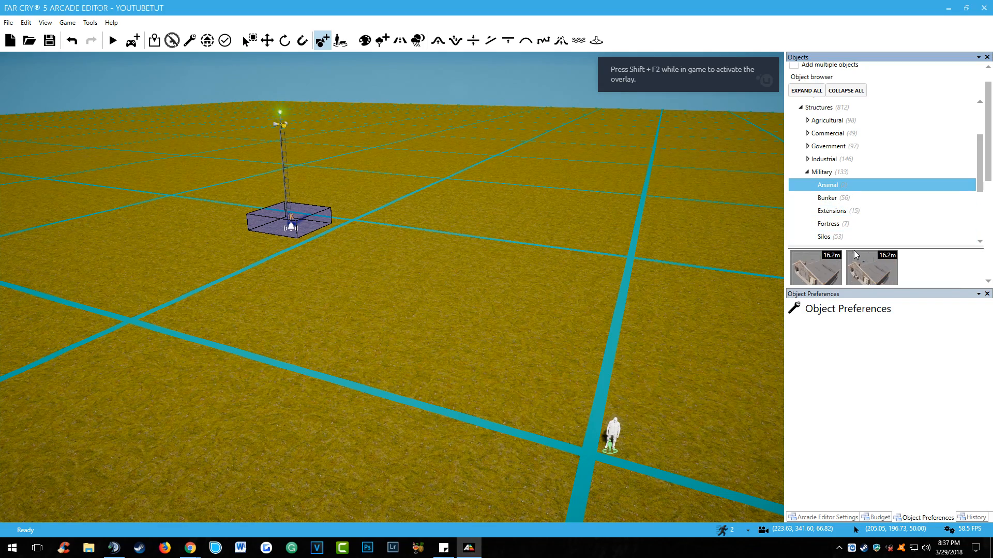
{"action": "left_click", "coordinate": [871, 253]}
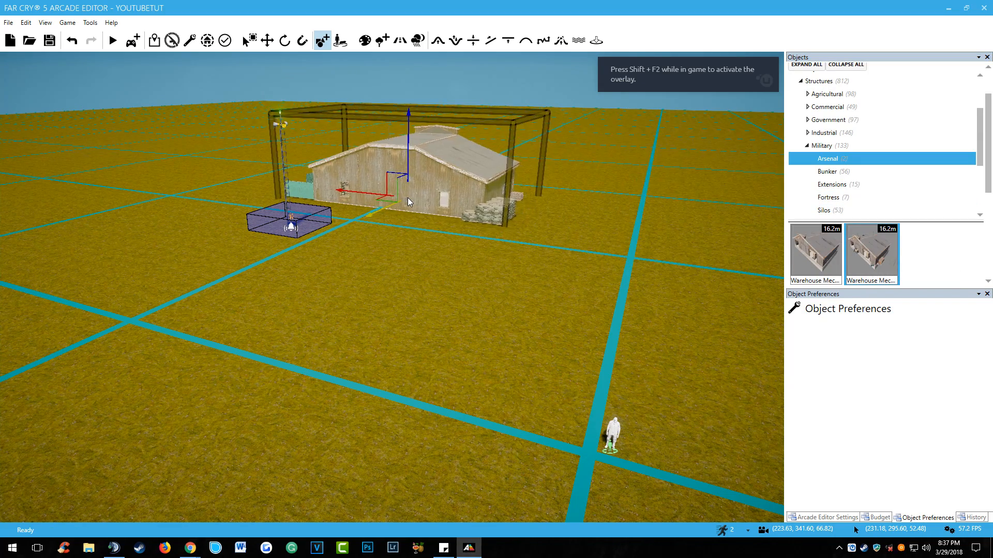
{"action": "left_click", "coordinate": [409, 211]}
Step: Place the first Bunker Checkpoint from the military Extensions on the open ground on the far side of the alarm from the warehouse
{"action": "left_click", "coordinate": [832, 185]}
{"action": "scroll", "coordinate": [879, 196], "scroll_direction": "down", "scroll_amount": 2}
{"action": "left_click", "coordinate": [822, 251]}
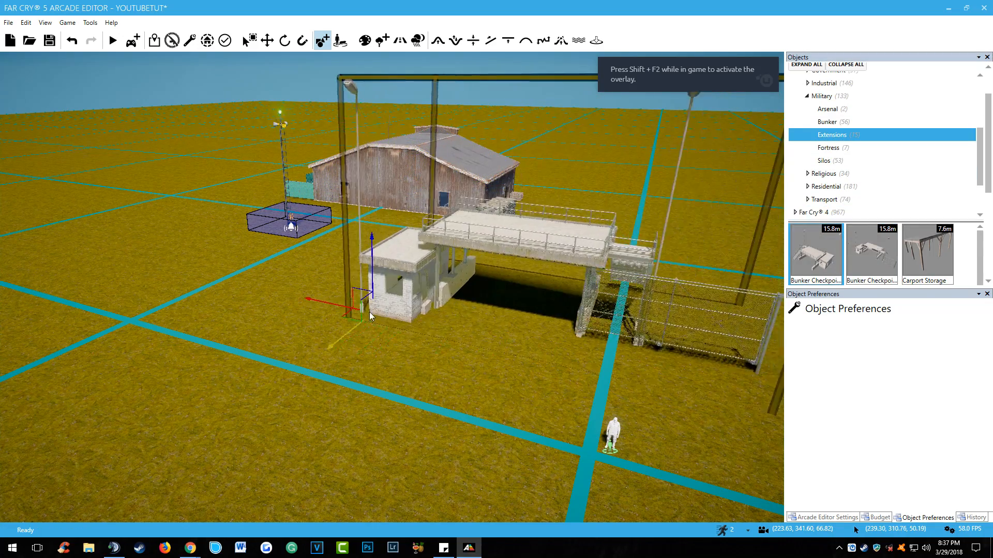
{"action": "right_click_drag", "start_coordinate": [162, 298], "coordinate": [104, 269]}
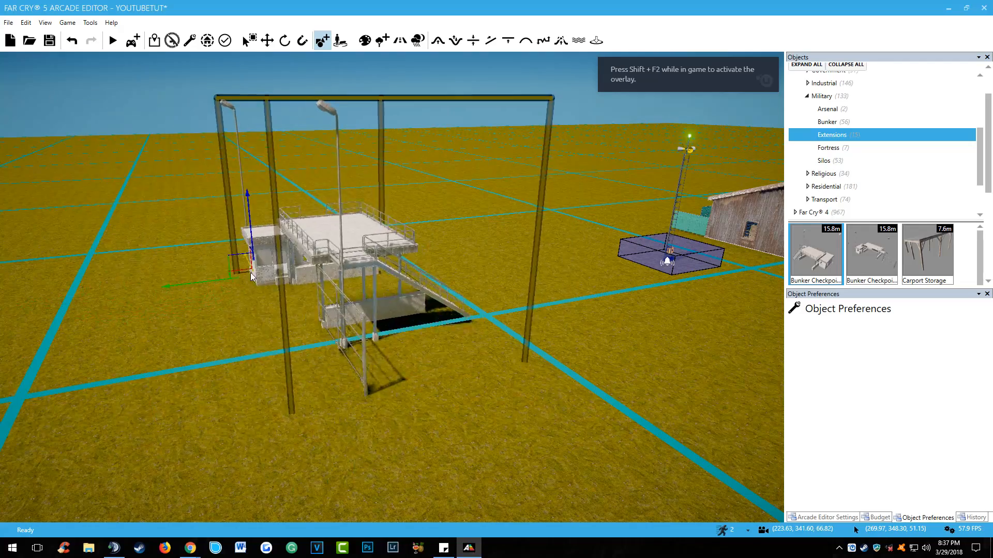
{"action": "left_click", "coordinate": [211, 270]}
Step: Place a Barracks from the military Fortress structures on the ground in front of the warehouse
{"action": "right_click_drag", "start_coordinate": [211, 270], "coordinate": [438, 334]}
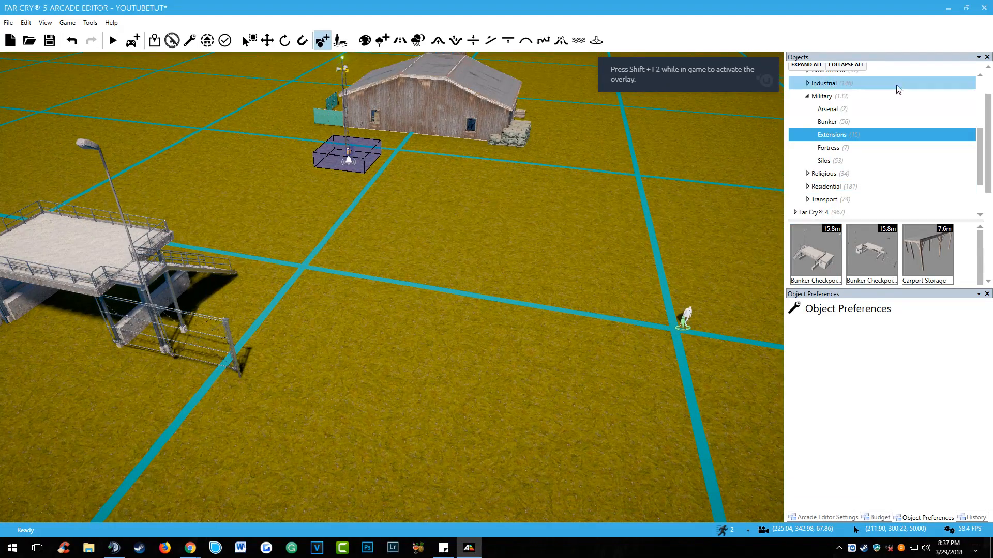
{"action": "left_click", "coordinate": [860, 149]}
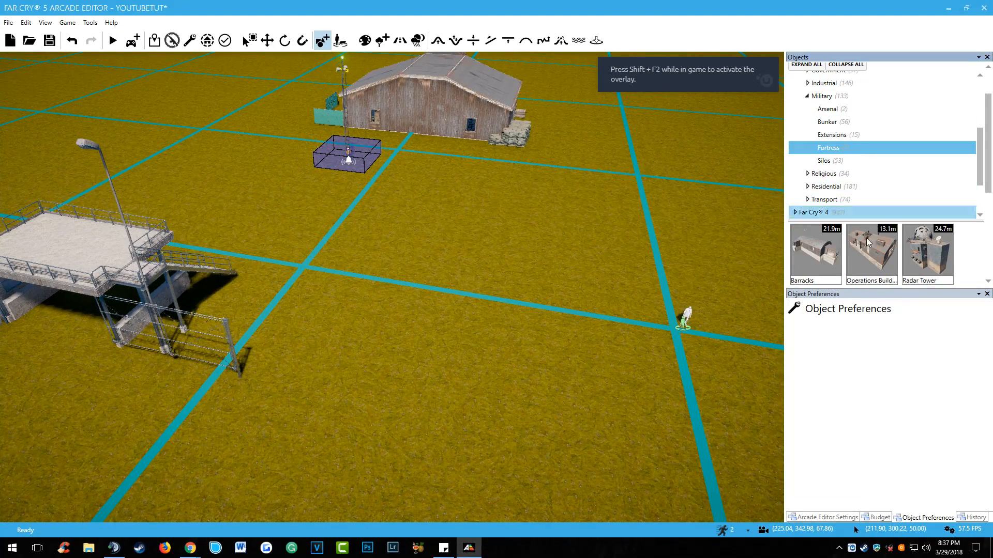
{"action": "left_click", "coordinate": [828, 263]}
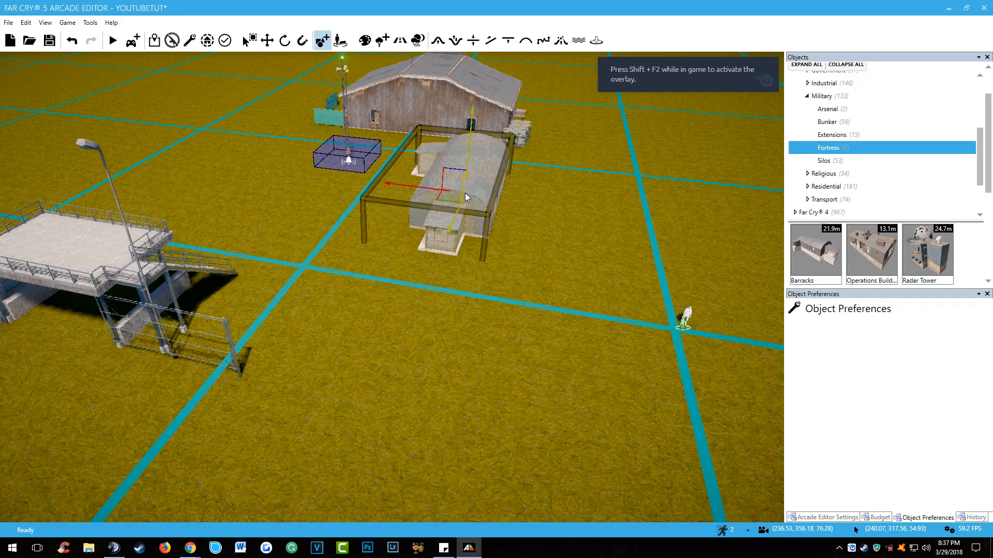
{"action": "left_click", "coordinate": [467, 197]}
Step: Place the Operations Building from the military Fortress structures behind the bunker checkpoint
{"action": "left_click", "coordinate": [868, 272]}
{"action": "right_click_drag", "start_coordinate": [636, 310], "coordinate": [579, 284]}
{"action": "left_click", "coordinate": [404, 231]}
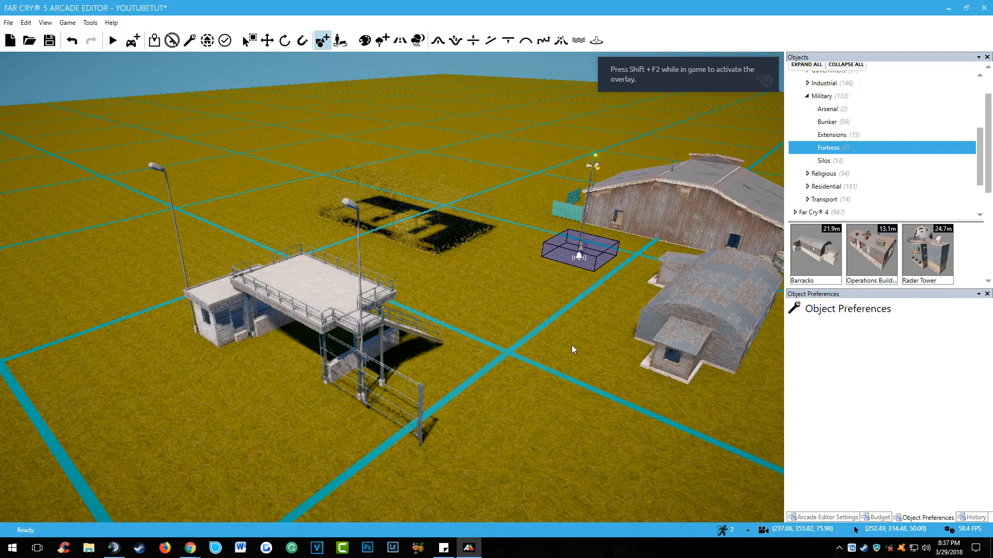
Step: Look through the military Silos structures in the object library
{"action": "left_click", "coordinate": [824, 160]}
{"action": "scroll", "coordinate": [878, 264], "scroll_direction": "down", "scroll_amount": 10}
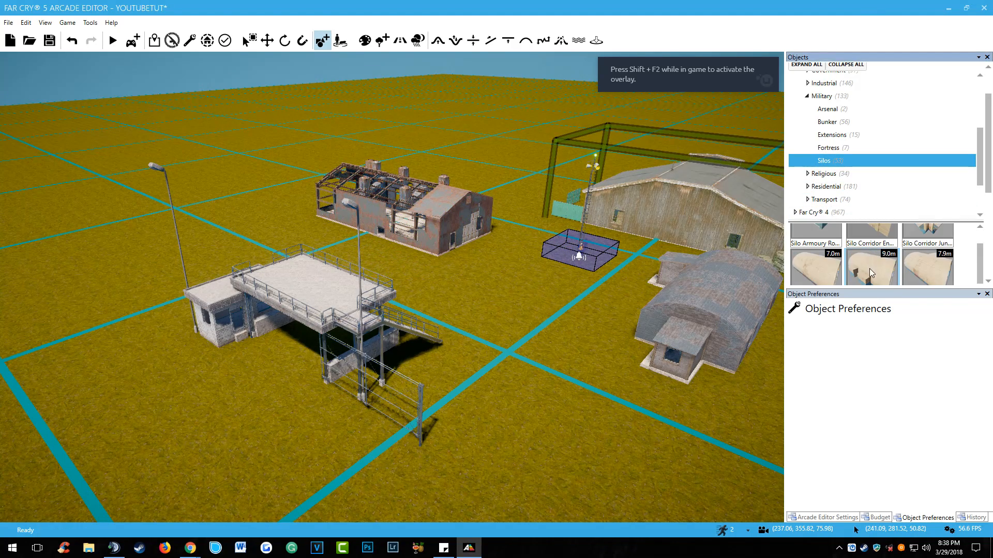
{"action": "scroll", "coordinate": [915, 271], "scroll_direction": "down", "scroll_amount": 5}
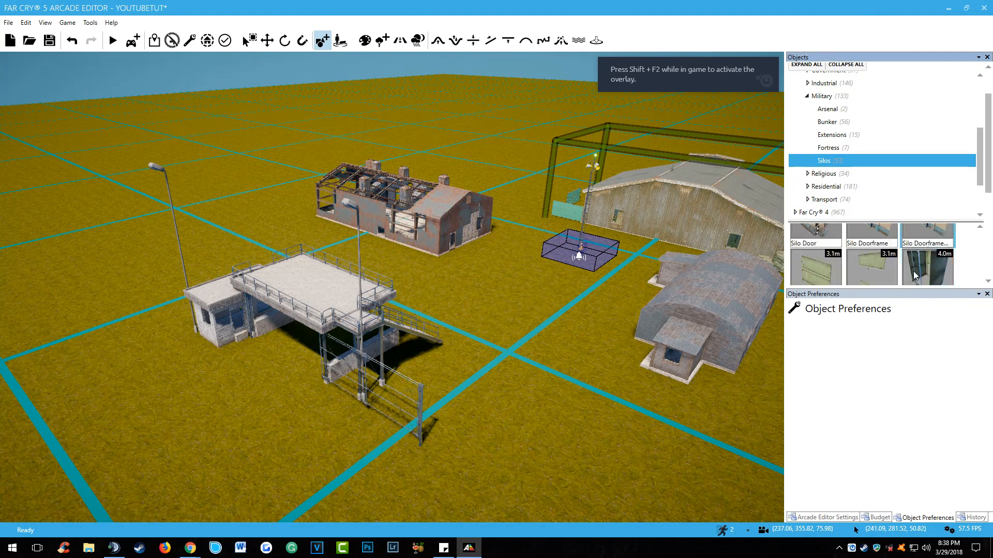
{"action": "scroll", "coordinate": [915, 266], "scroll_direction": "down", "scroll_amount": 5}
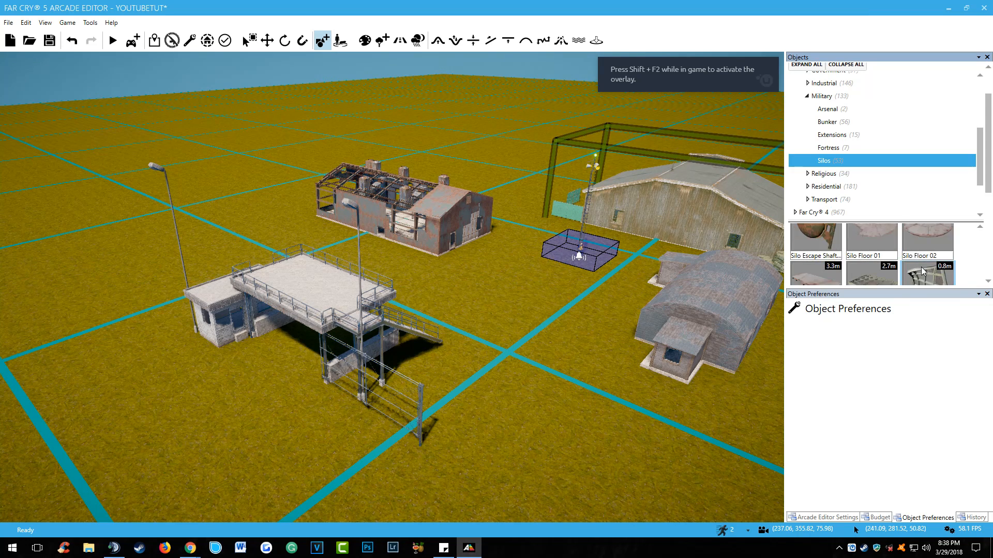
{"action": "scroll", "coordinate": [898, 269], "scroll_direction": "down", "scroll_amount": 2}
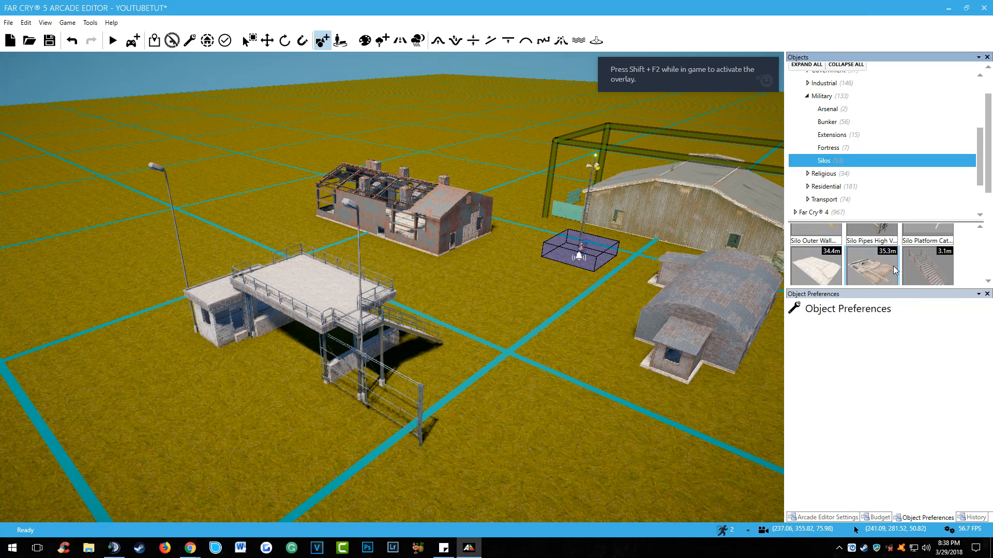
{"action": "scroll", "coordinate": [848, 155], "scroll_direction": "up", "scroll_amount": 2}
Step: Place an Ammo Factory from the industrial Factory structures behind the alarm, between the operations building and the warehouse
{"action": "left_click", "coordinate": [808, 133]}
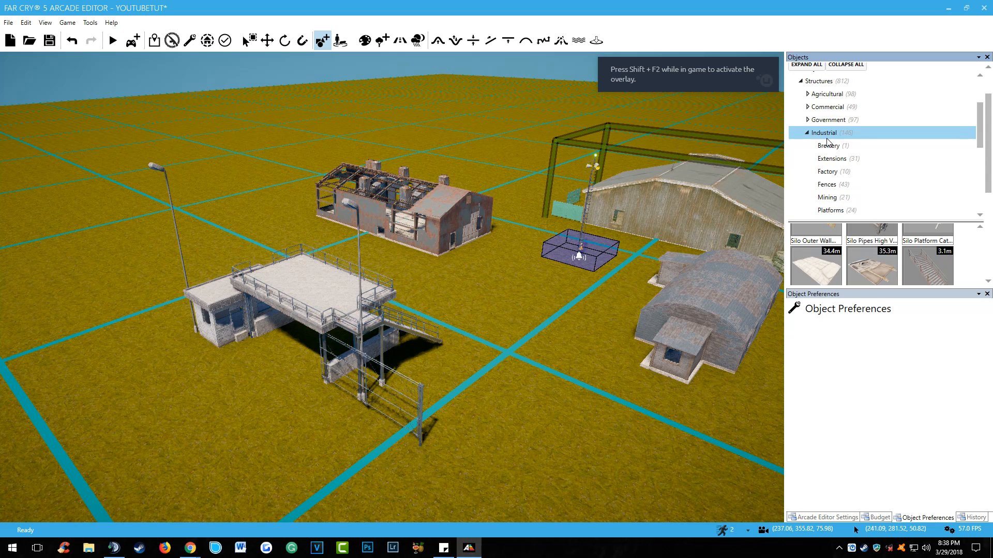
{"action": "left_click", "coordinate": [829, 146]}
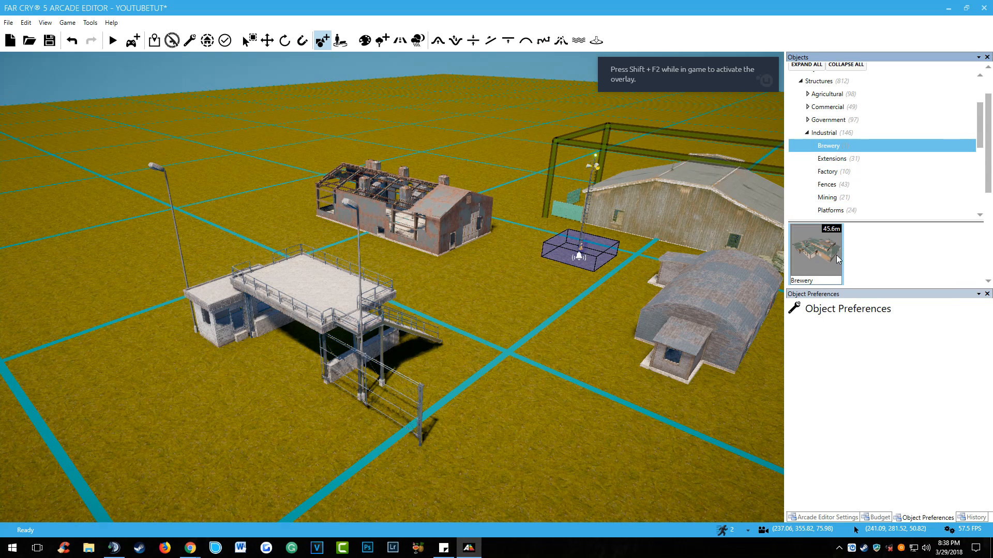
{"action": "left_click", "coordinate": [827, 171]}
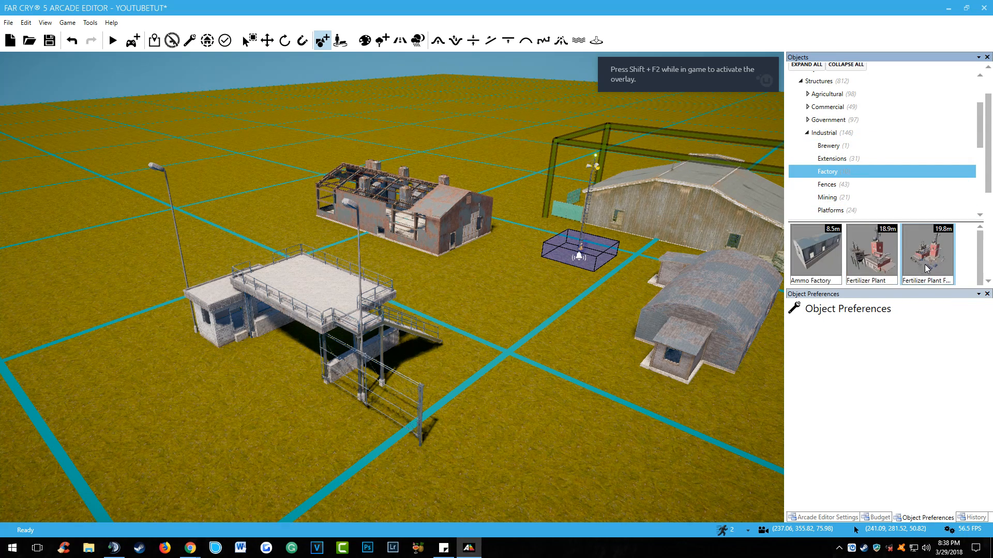
{"action": "left_click_drag", "start_coordinate": [813, 261], "coordinate": [536, 292]}
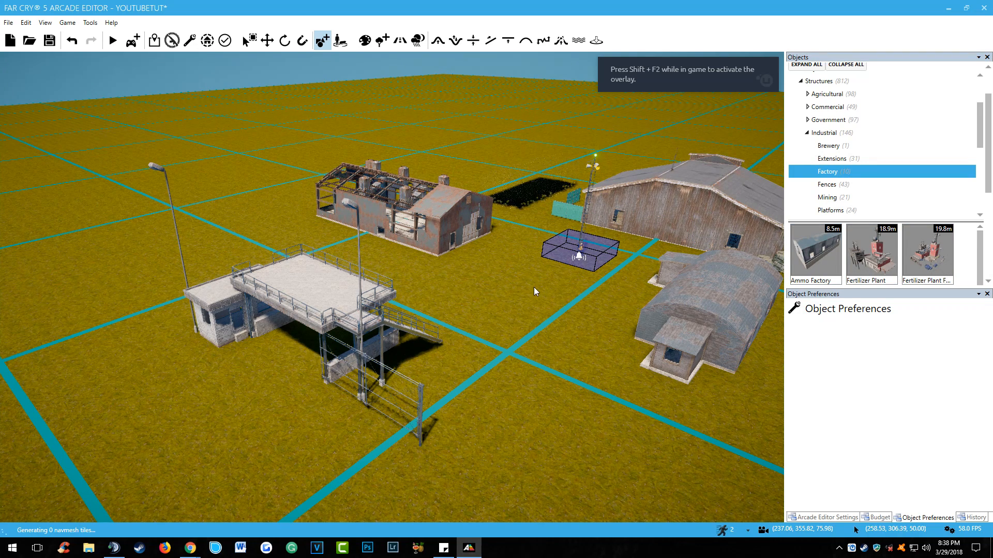
Step: Place a Fertilizer Plant Tank from the industrial Factory structures on the ground between the alarm and the bunker checkpoint
{"action": "scroll", "coordinate": [878, 254], "scroll_direction": "down", "scroll_amount": 1}
{"action": "left_click_drag", "start_coordinate": [816, 261], "coordinate": [514, 290]}
{"action": "right_click_drag", "start_coordinate": [557, 308], "coordinate": [557, 360]}
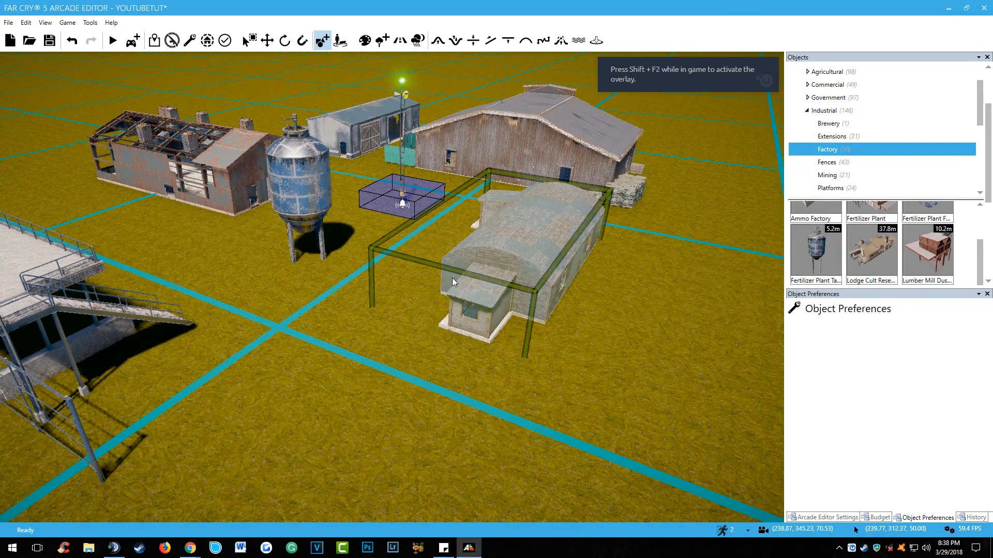
{"action": "scroll", "coordinate": [466, 279], "scroll_direction": "up", "scroll_amount": 5}
{"action": "scroll", "coordinate": [486, 291], "scroll_direction": "down", "scroll_amount": 5}
{"action": "scroll", "coordinate": [486, 290], "scroll_direction": "up", "scroll_amount": 4}
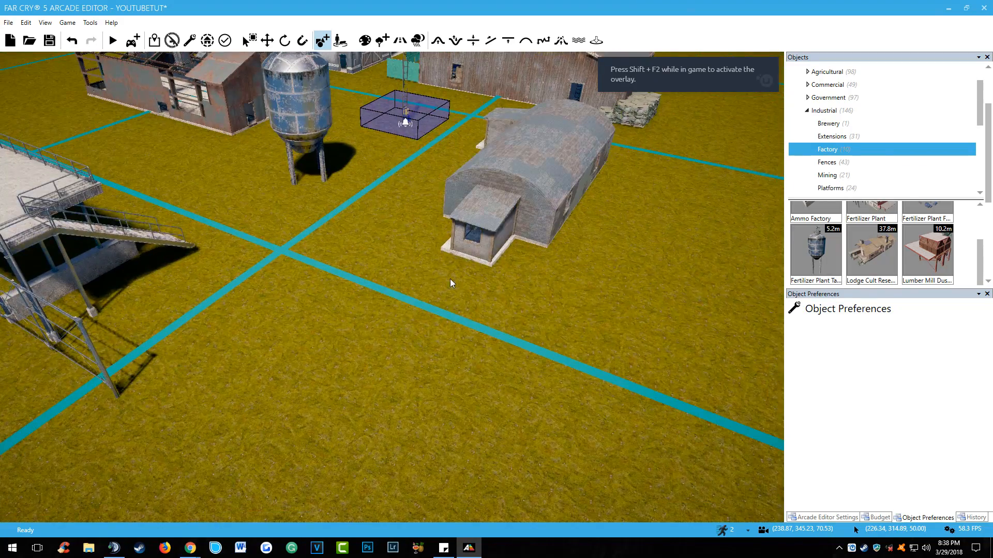
Step: Move the spawn point a short way across the open ground near the barracks and deselect it
{"action": "left_click", "coordinate": [592, 318]}
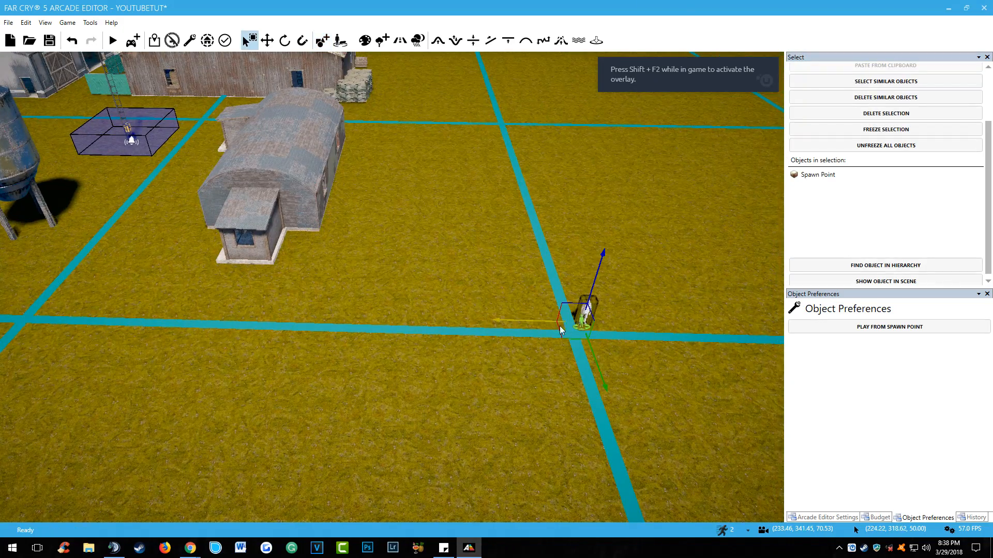
{"action": "left_click_drag", "start_coordinate": [590, 316], "coordinate": [552, 241]}
{"action": "left_click", "coordinate": [569, 272]}
{"action": "scroll", "coordinate": [569, 274], "scroll_direction": "down", "scroll_amount": 5}
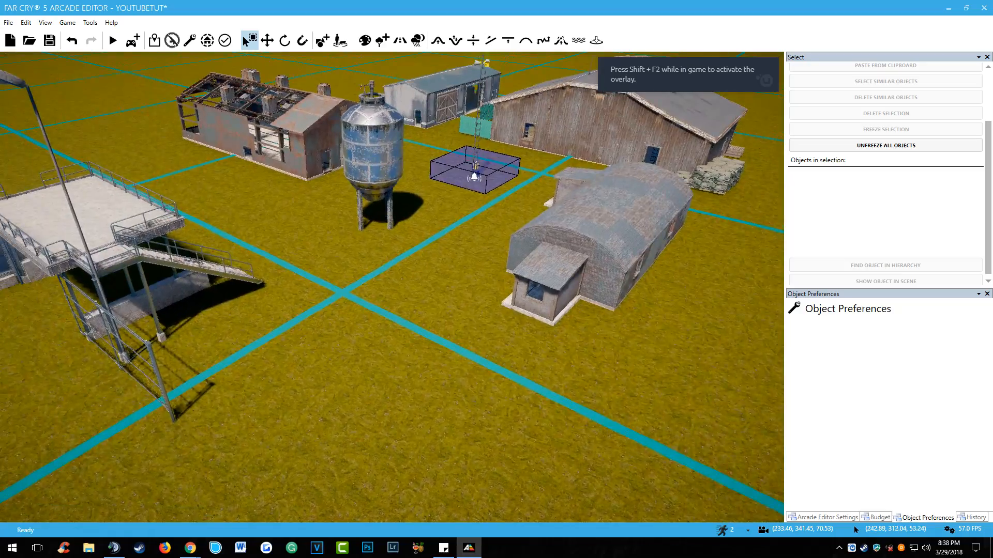
Step: Check the building layout around the alarm and save the map
{"action": "mouse_move", "coordinate": [528, 293]}
{"action": "right_mouse_down"}
{"action": "mouse_move", "coordinate": [530, 260]}
{"action": "mouse_move", "coordinate": [520, 272]}
{"action": "mouse_move", "coordinate": [537, 277]}
{"action": "right_mouse_up"}
{"action": "key", "text": "w"}
{"action": "key", "text": "s"}
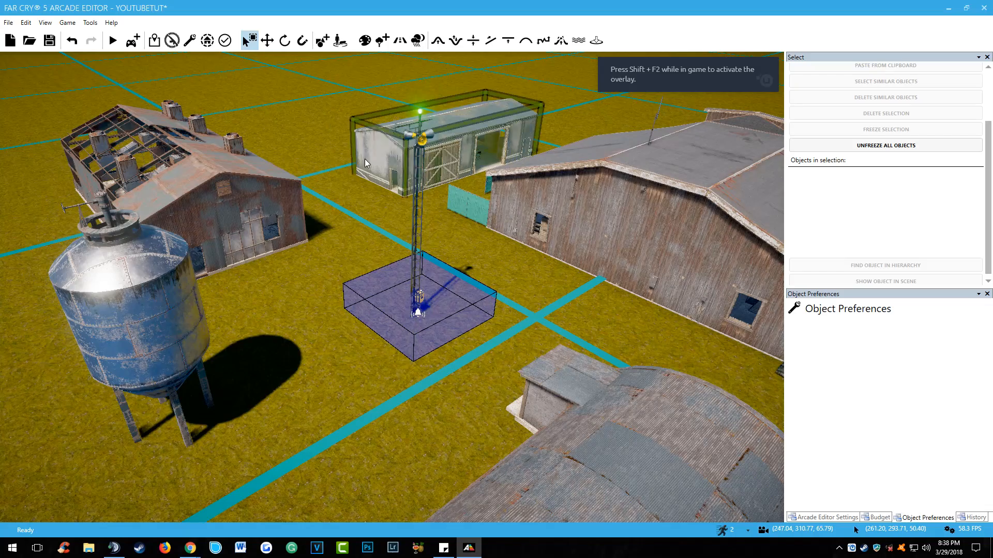
{"action": "right_click_drag", "start_coordinate": [460, 158], "coordinate": [450, 164]}
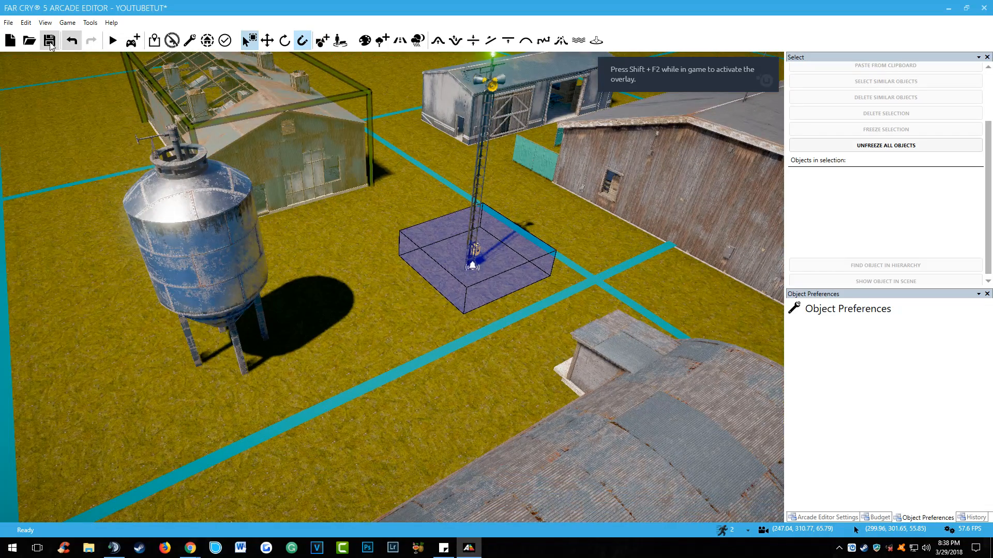
{"action": "left_click", "coordinate": [50, 39]}
{"action": "right_click_drag", "start_coordinate": [441, 334], "coordinate": [362, 338]}
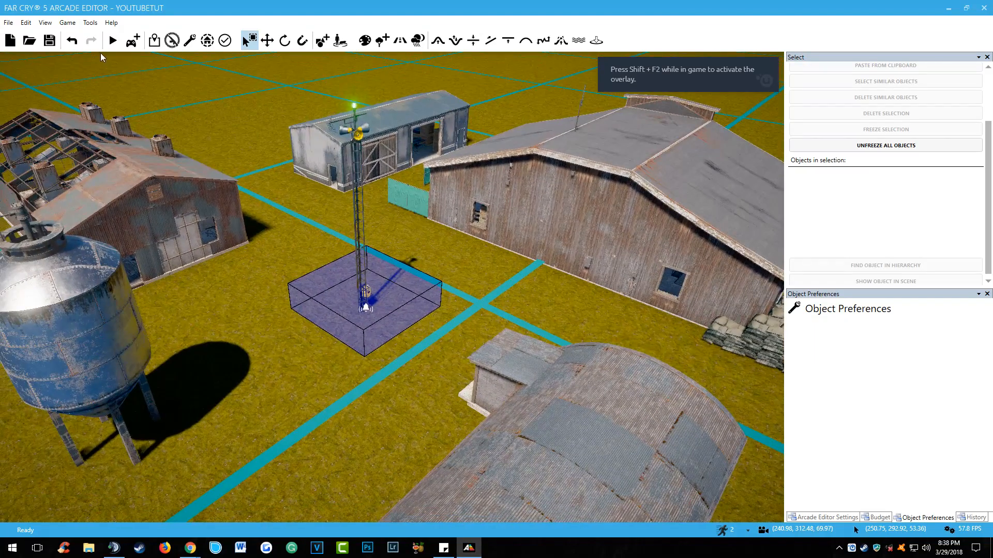
Step: Start adding enemy AI of the Chosen type, using the Chosen Defender
{"action": "left_click", "coordinate": [340, 41]}
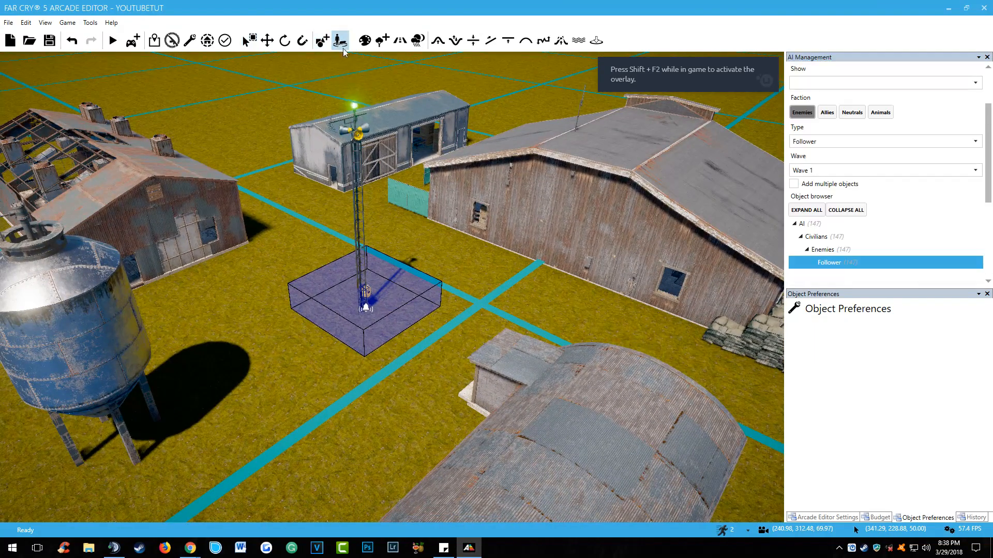
{"action": "left_click", "coordinate": [817, 142]}
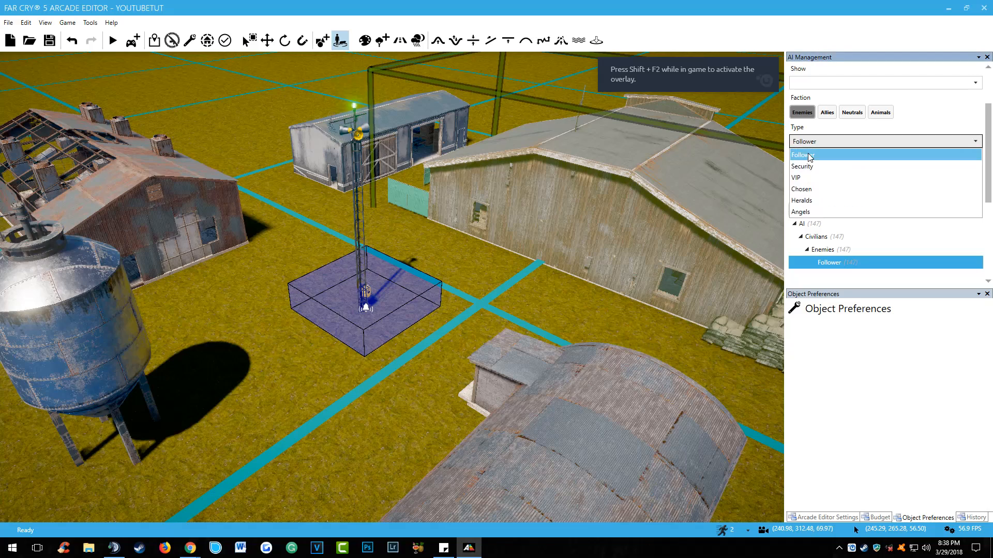
{"action": "left_click", "coordinate": [820, 189]}
{"action": "left_click_drag", "start_coordinate": [987, 175], "coordinate": [981, 223]}
{"action": "left_click", "coordinate": [816, 220]}
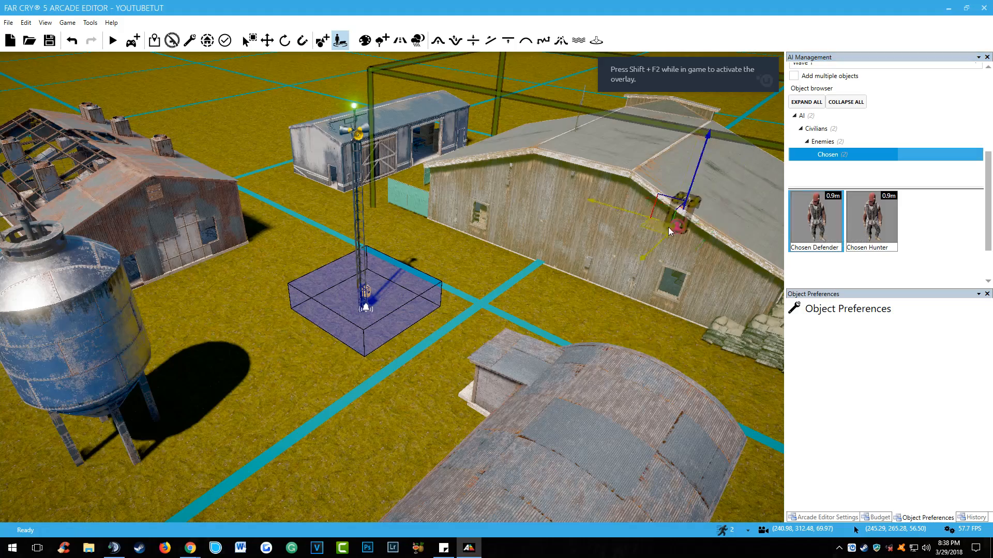
{"action": "scroll", "coordinate": [429, 290], "scroll_direction": "up", "scroll_amount": 2}
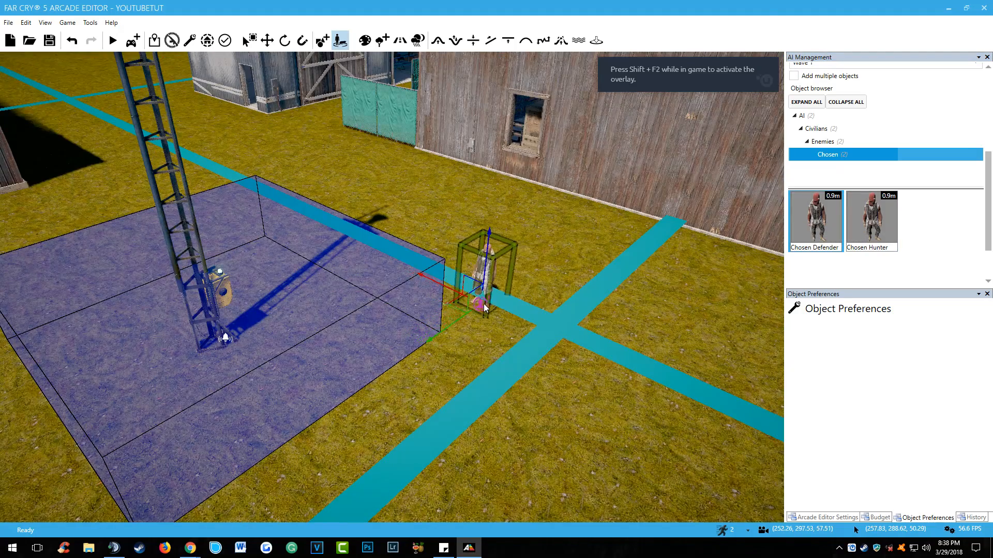
Step: Enable adding multiple objects for the Wave 1 Chosen enemies
{"action": "right_click_drag", "start_coordinate": [481, 304], "coordinate": [356, 303]}
{"action": "scroll", "coordinate": [987, 226], "scroll_direction": "up", "scroll_amount": 5}
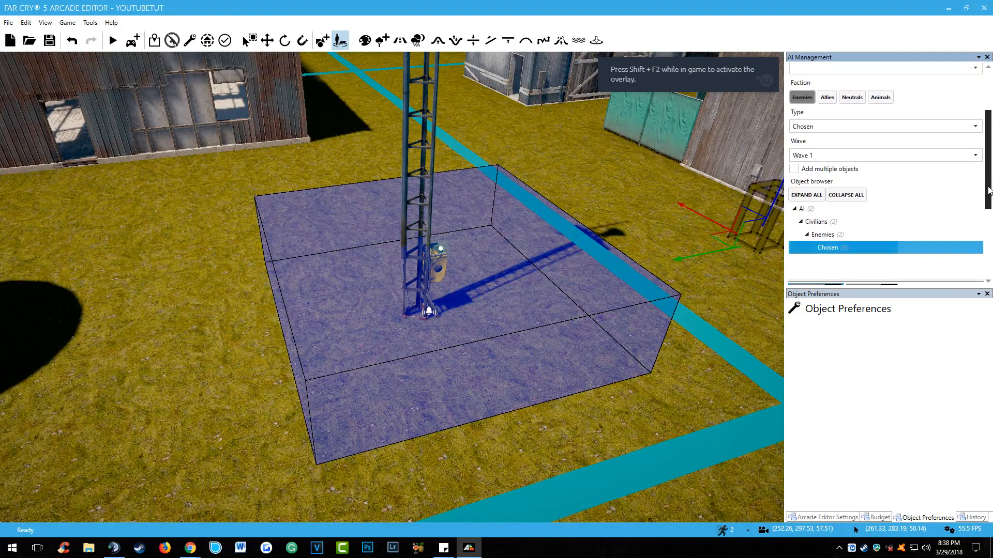
{"action": "right_click_drag", "start_coordinate": [468, 266], "coordinate": [615, 241]}
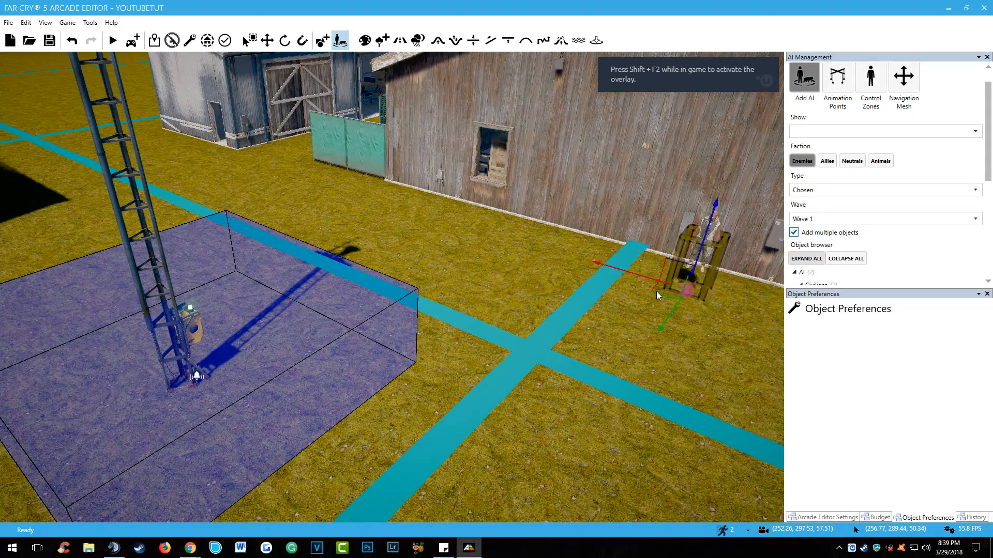
Step: Place five Wave 1 Chosen Defenders on the ground around the alarm area
{"action": "mouse_move", "coordinate": [530, 266]}
{"action": "right_mouse_down"}
{"action": "mouse_move", "coordinate": [594, 295]}
{"action": "mouse_move", "coordinate": [525, 280]}
{"action": "right_mouse_up"}
{"action": "left_click", "coordinate": [485, 400]}
{"action": "right_click_drag", "start_coordinate": [485, 400], "coordinate": [398, 354]}
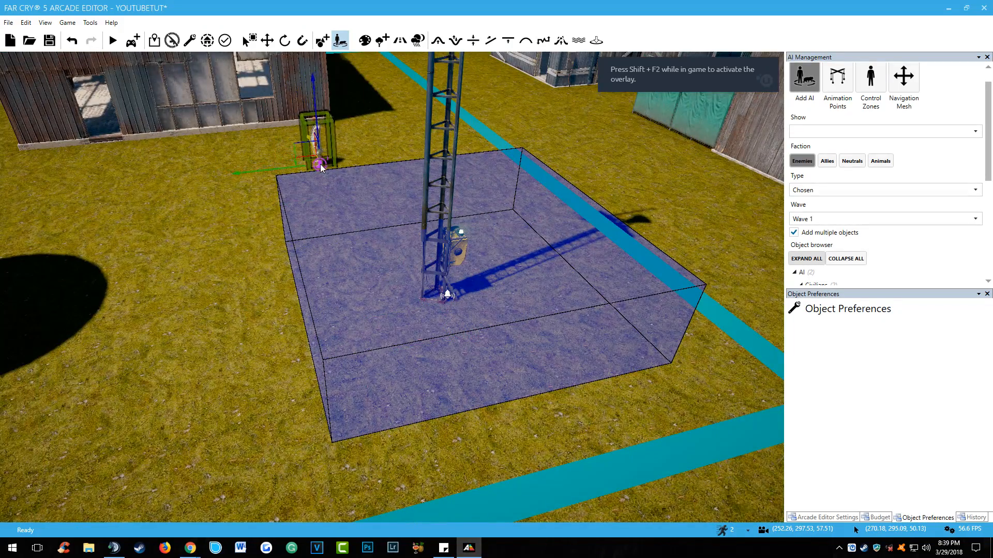
{"action": "left_click", "coordinate": [319, 159]}
{"action": "key", "text": "a"}
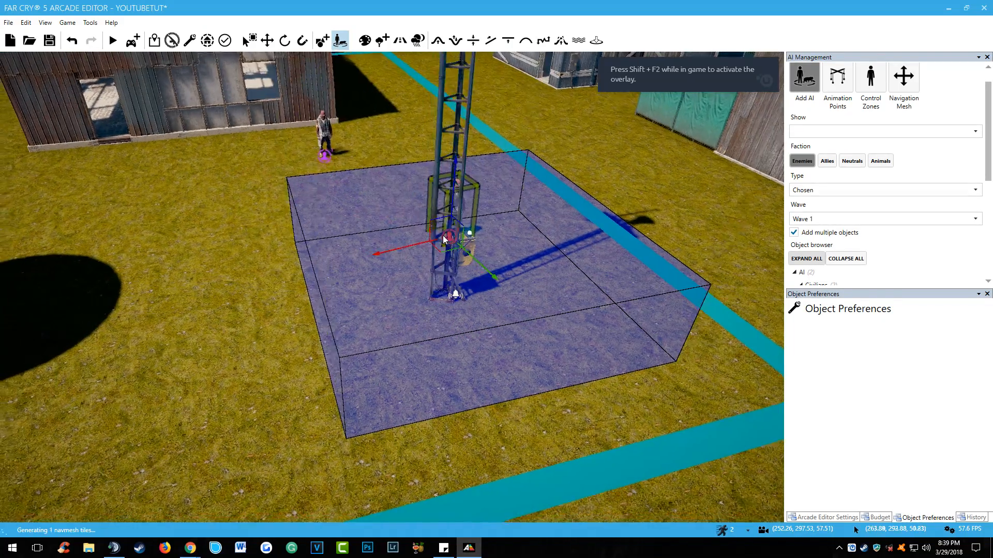
{"action": "key", "text": "s"}
{"action": "right_click_drag", "start_coordinate": [284, 249], "coordinate": [311, 253]}
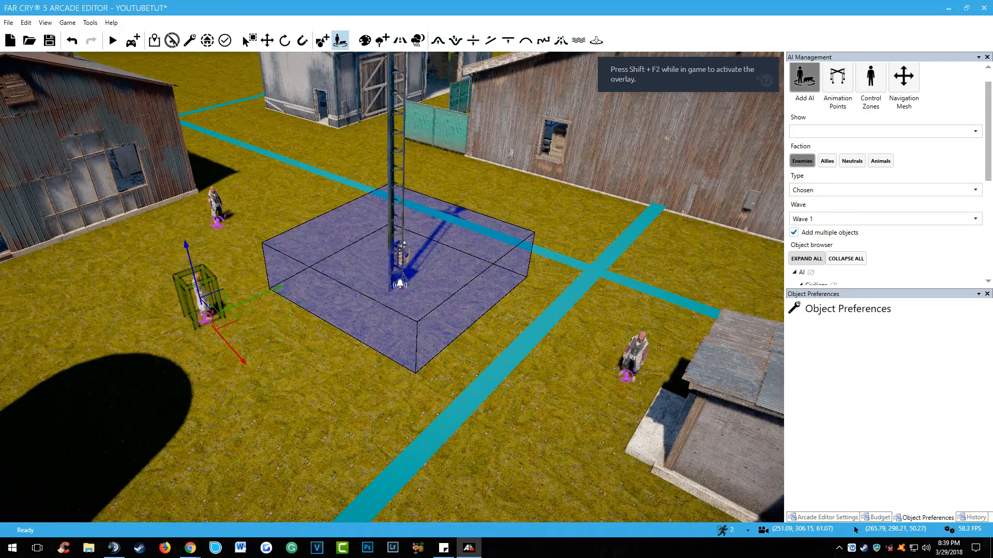
{"action": "left_click", "coordinate": [196, 350]}
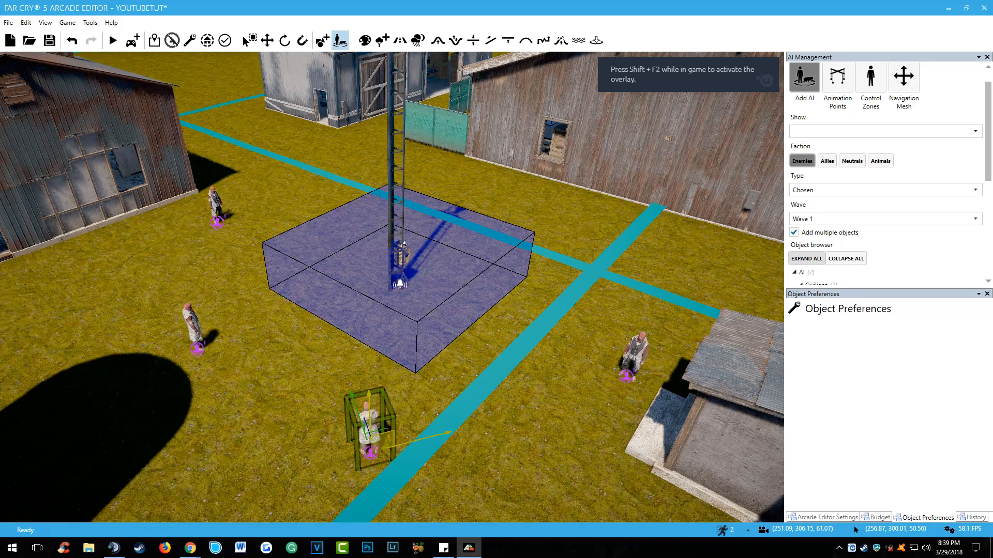
{"action": "left_click", "coordinate": [396, 437]}
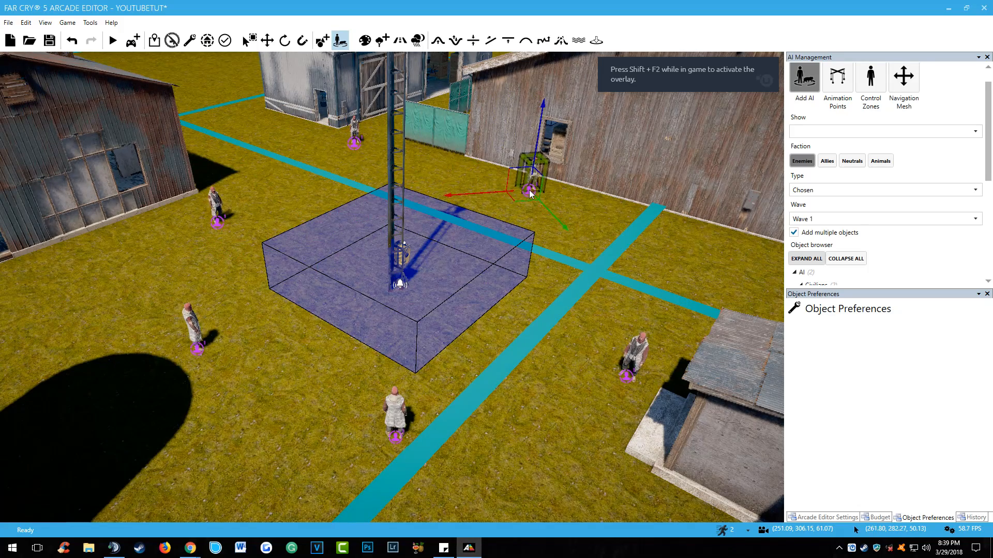
{"action": "right_click_drag", "start_coordinate": [529, 190], "coordinate": [534, 192]}
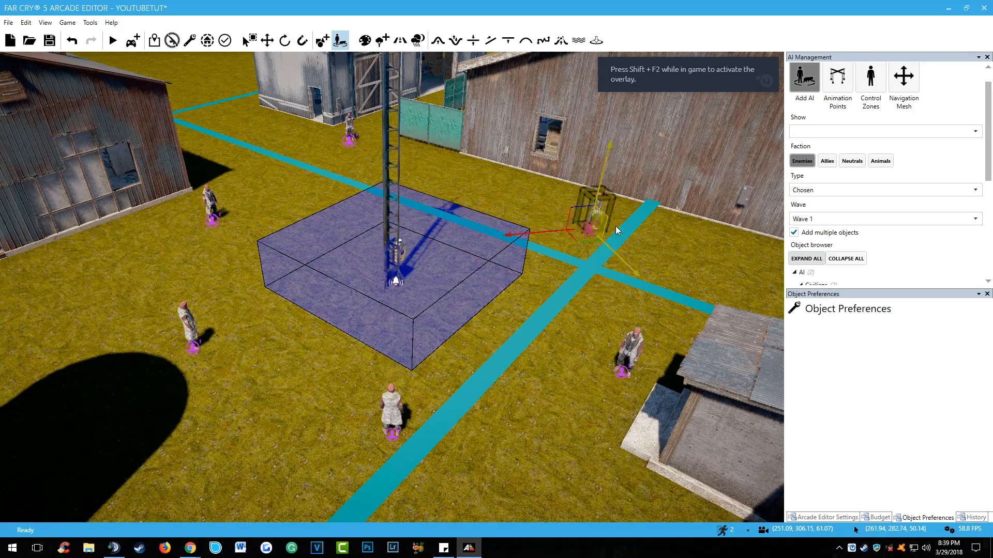
Step: Switch the enemy AI placement to Wave 2, keeping the Chosen type
{"action": "left_click", "coordinate": [798, 219]}
{"action": "left_click", "coordinate": [805, 245]}
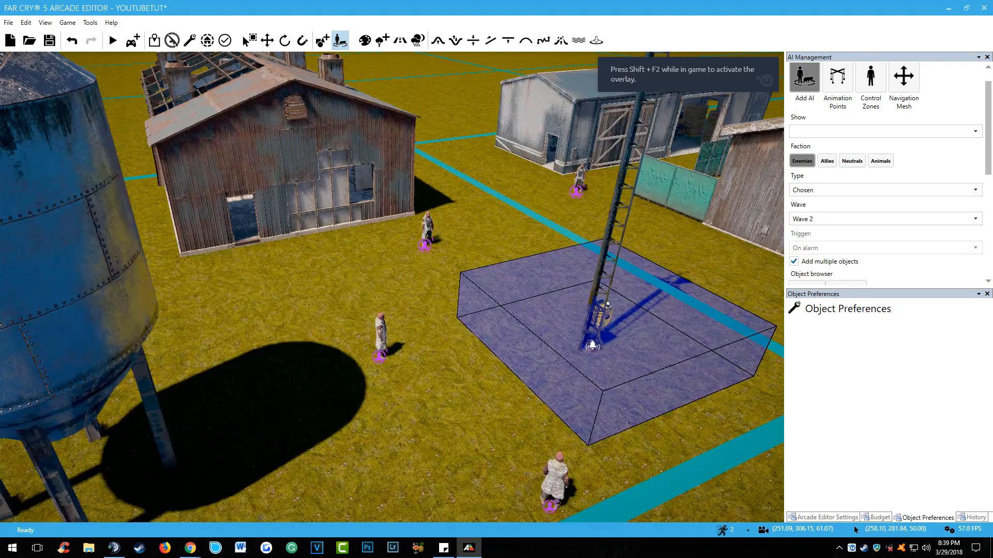
{"action": "scroll", "coordinate": [983, 190], "scroll_direction": "down", "scroll_amount": 3}
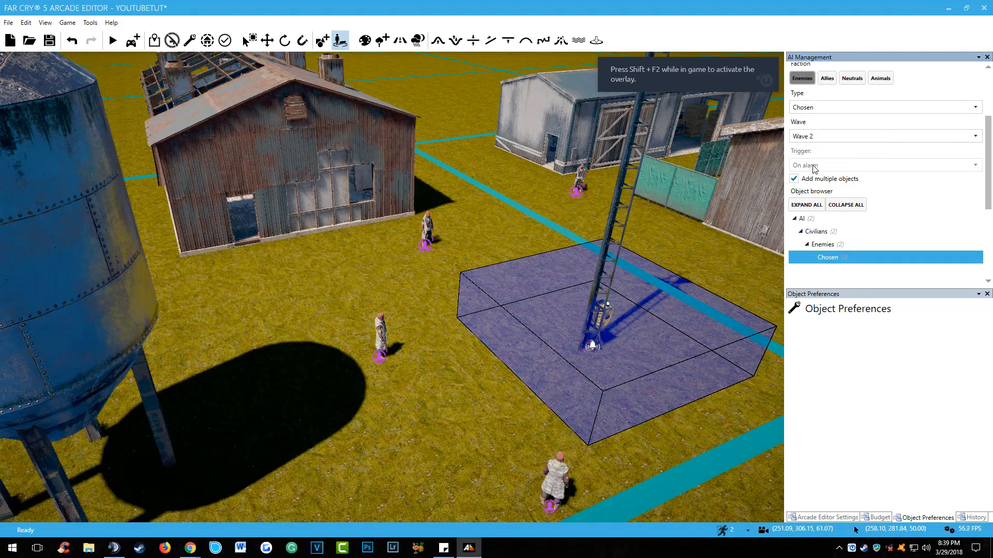
{"action": "right_click_drag", "start_coordinate": [657, 217], "coordinate": [828, 283]}
{"action": "left_click", "coordinate": [833, 260]}
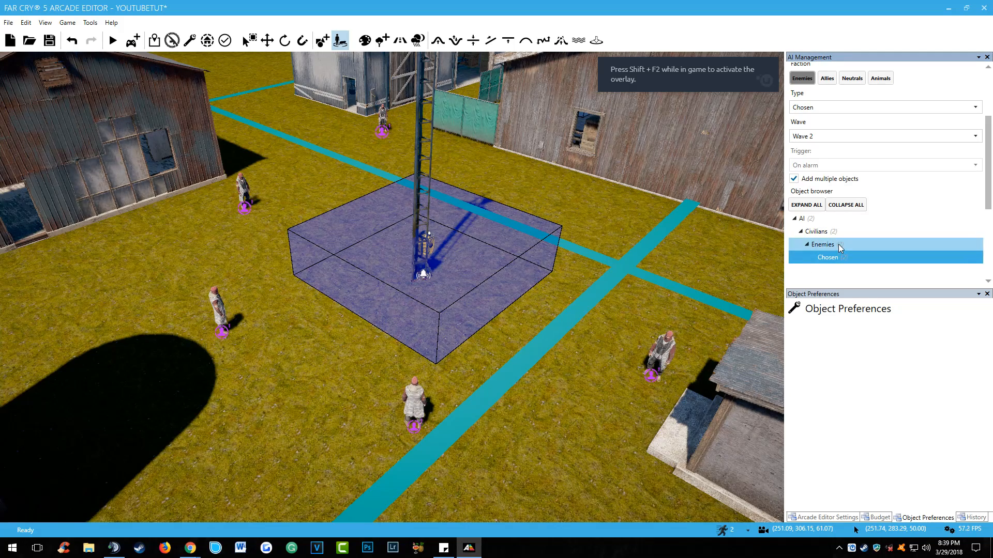
{"action": "left_click", "coordinate": [805, 107]}
{"action": "left_click", "coordinate": [798, 139]}
{"action": "left_click", "coordinate": [813, 138]}
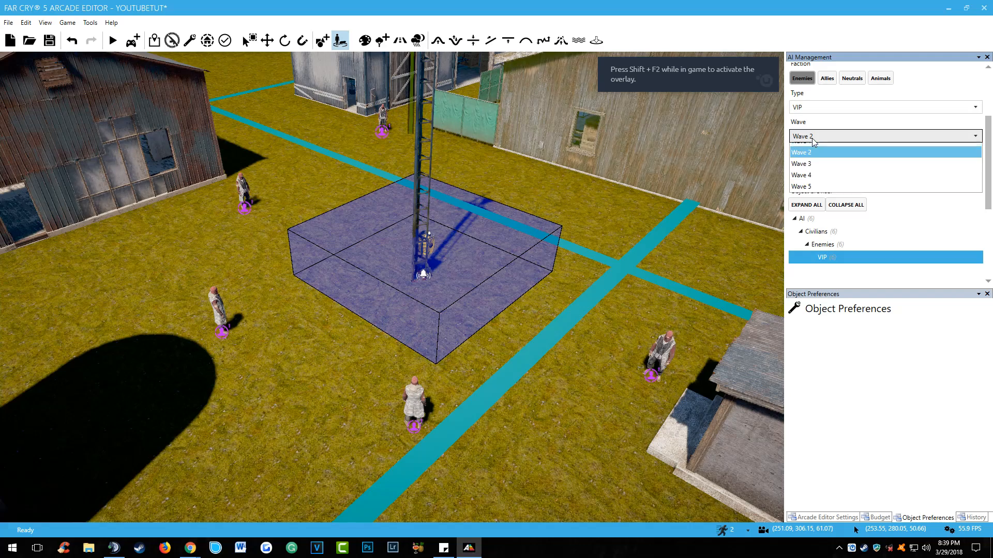
{"action": "left_click", "coordinate": [809, 150]}
{"action": "left_click", "coordinate": [807, 108]}
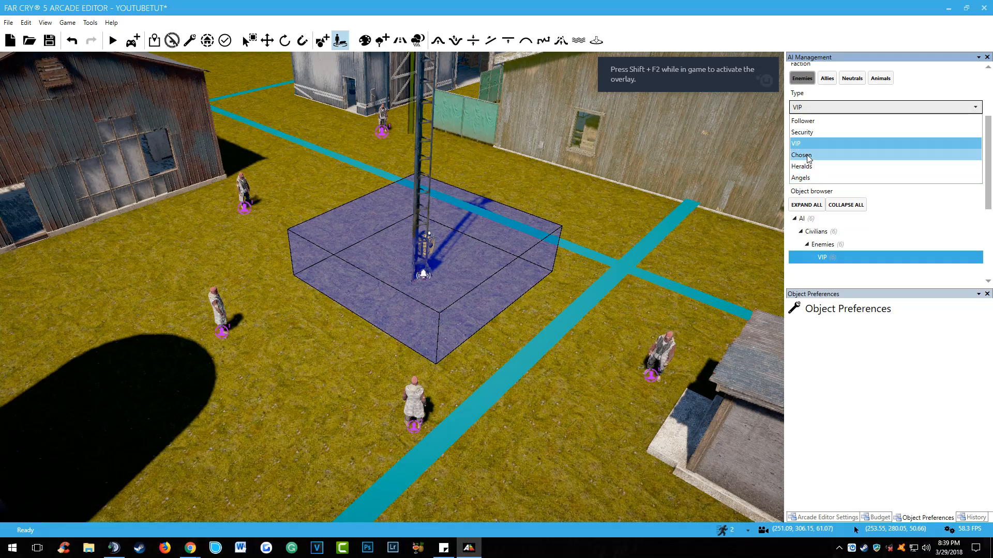
{"action": "left_click", "coordinate": [803, 155]}
Step: Leave AI placement and close the AI Management settings
{"action": "right_click_drag", "start_coordinate": [623, 195], "coordinate": [626, 194]}
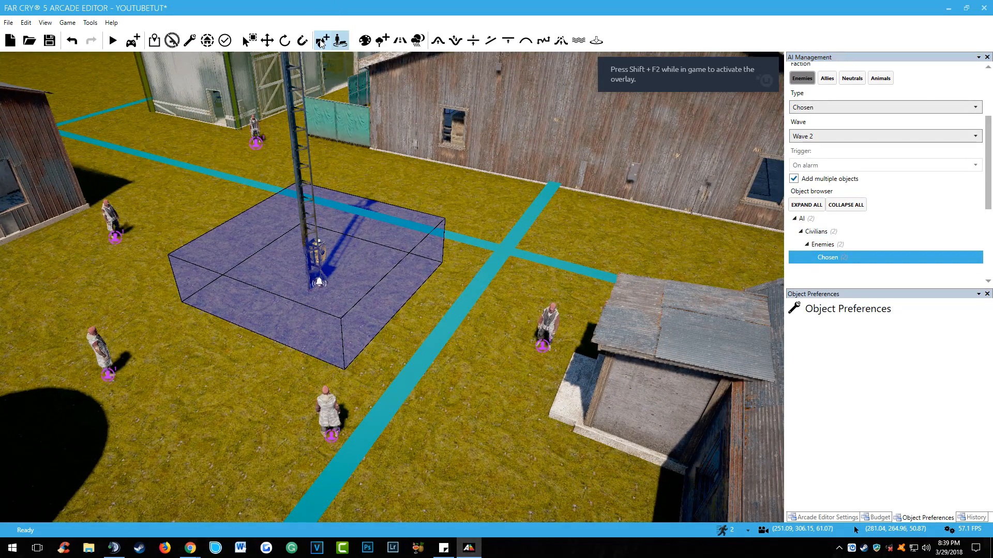
{"action": "left_click", "coordinate": [339, 45]}
{"action": "left_click", "coordinate": [339, 42]}
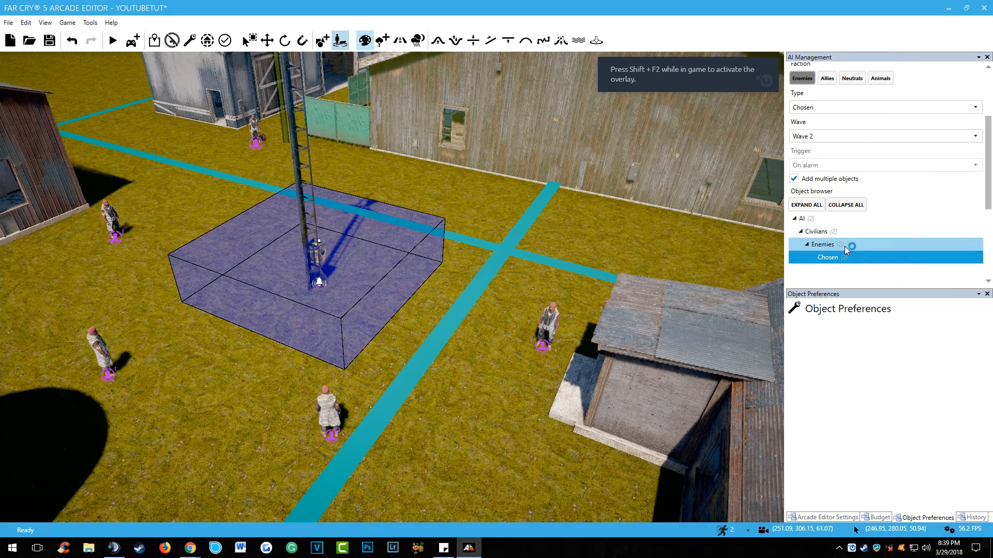
{"action": "left_click", "coordinate": [986, 57]}
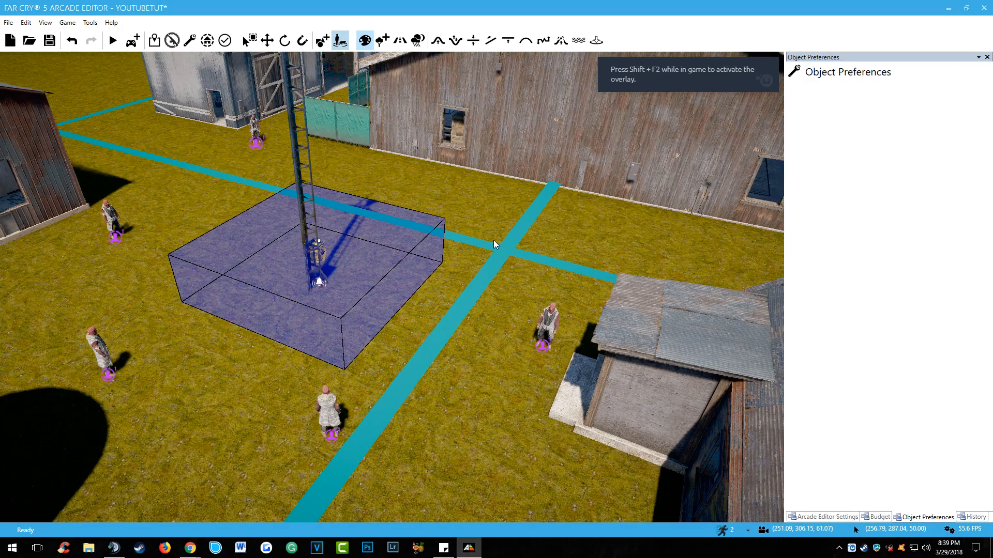
Step: Save the map and reopen the AI placement settings
{"action": "left_click", "coordinate": [54, 42]}
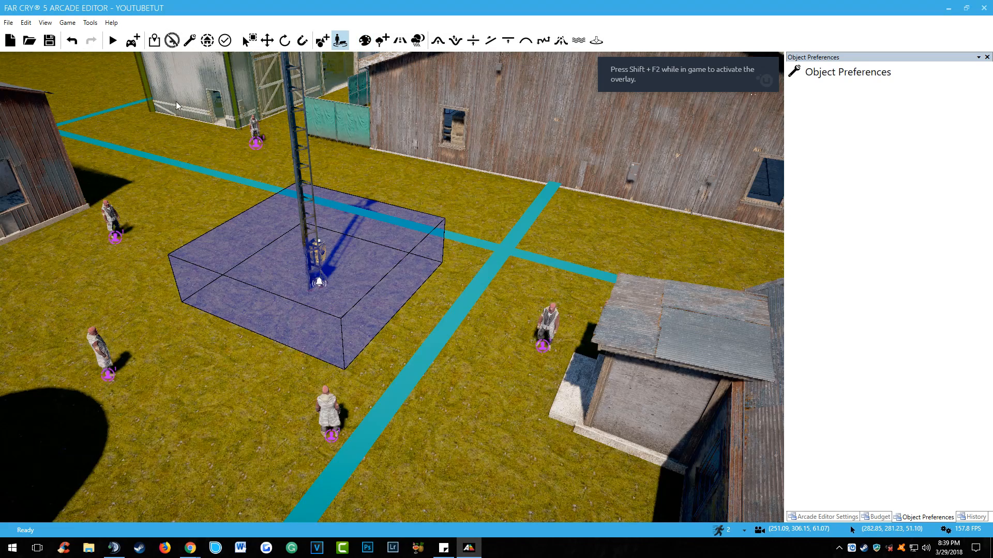
{"action": "left_click", "coordinate": [340, 42]}
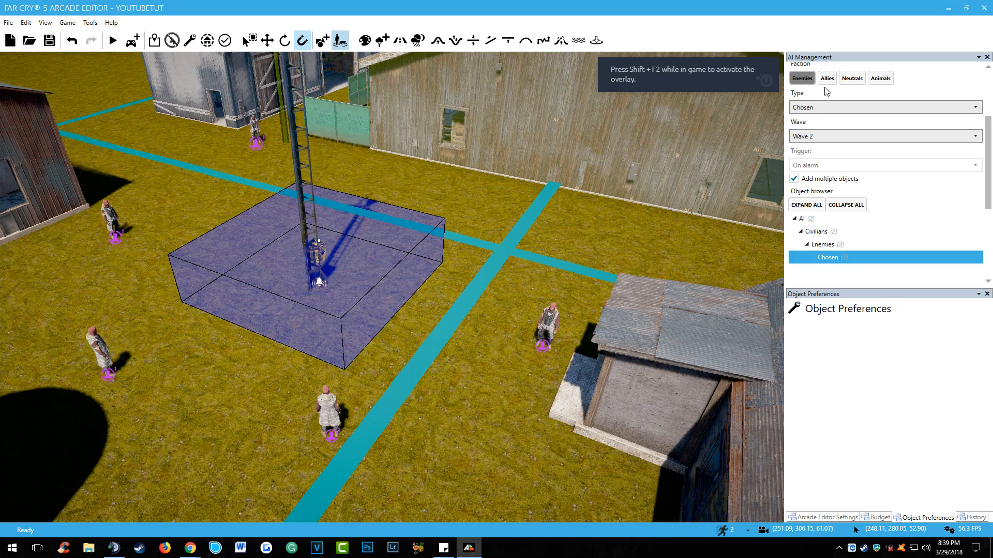
{"action": "left_click", "coordinate": [822, 107]}
{"action": "left_click", "coordinate": [815, 123]}
{"action": "left_click", "coordinate": [815, 137]}
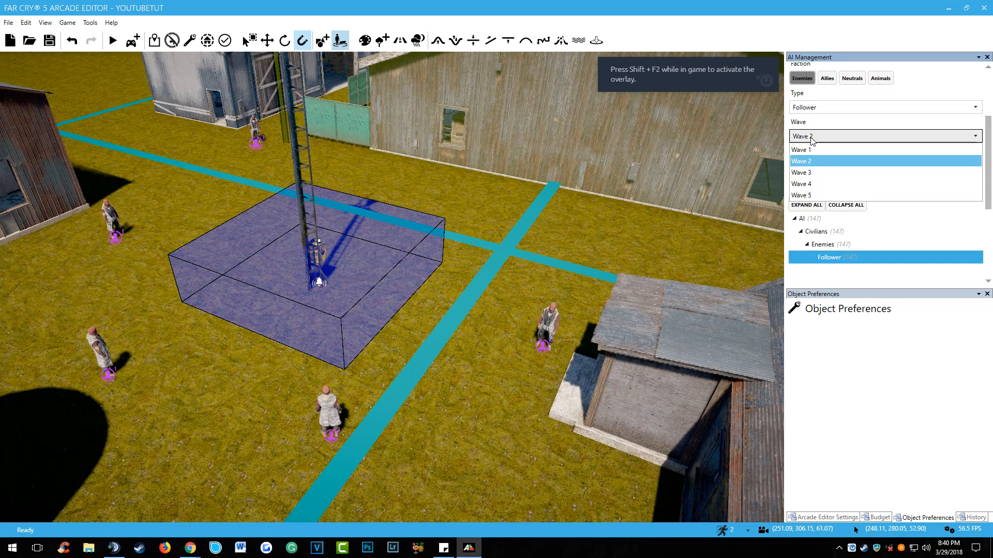
{"action": "left_click", "coordinate": [813, 151]}
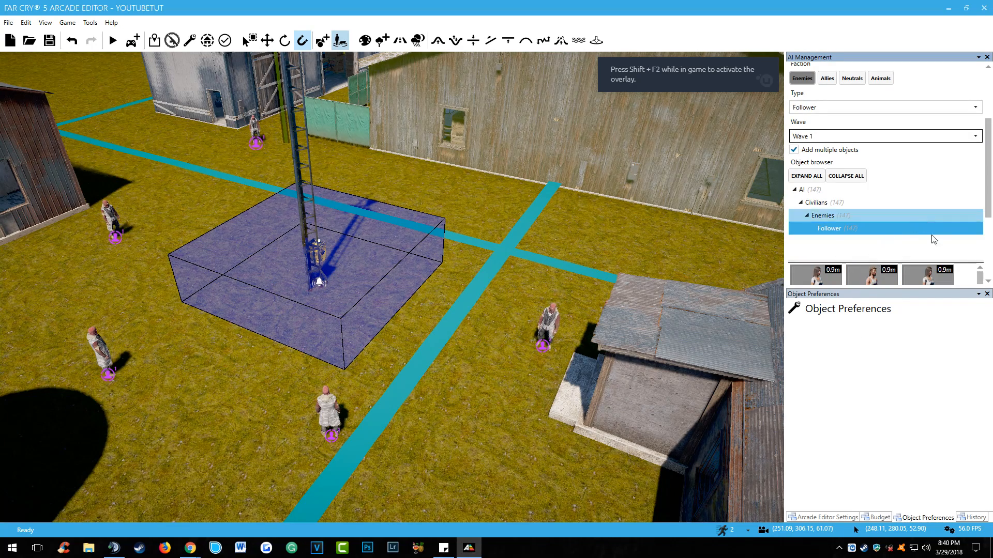
{"action": "scroll", "coordinate": [986, 192], "scroll_direction": "down", "scroll_amount": 1}
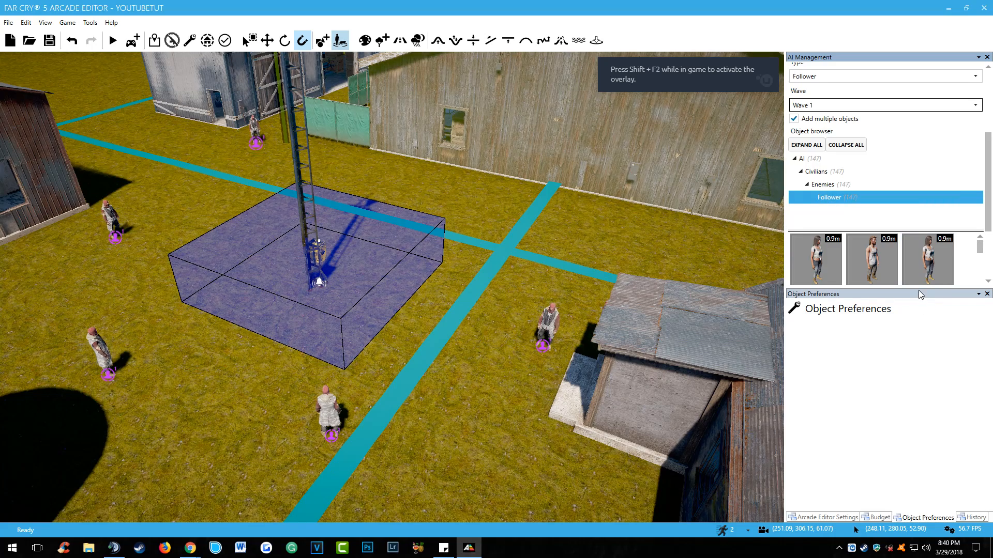
Step: Enlarge the AI Management settings area and set enemy placement to Wave 2 with the Security type
{"action": "left_click_drag", "start_coordinate": [914, 351], "coordinate": [915, 351]}
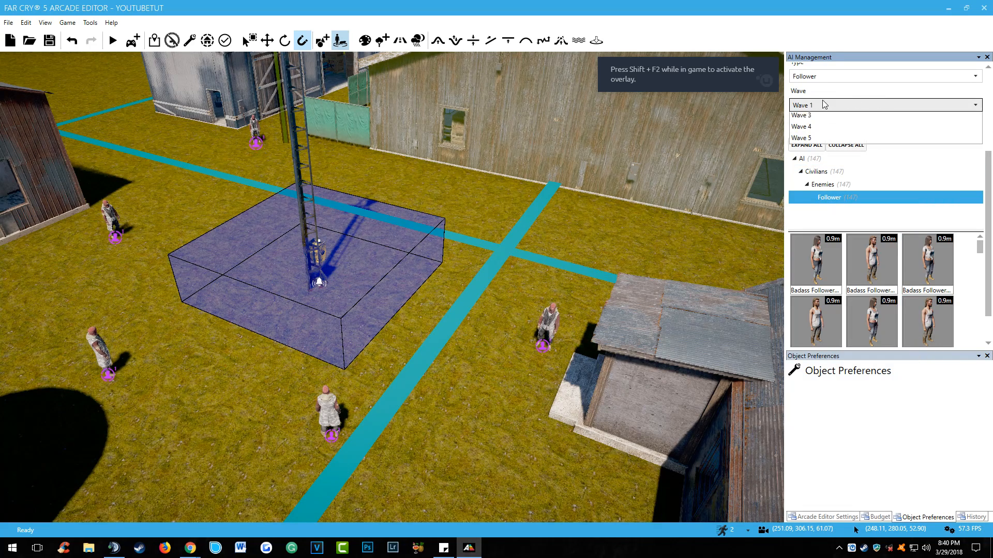
{"action": "left_click", "coordinate": [828, 131]}
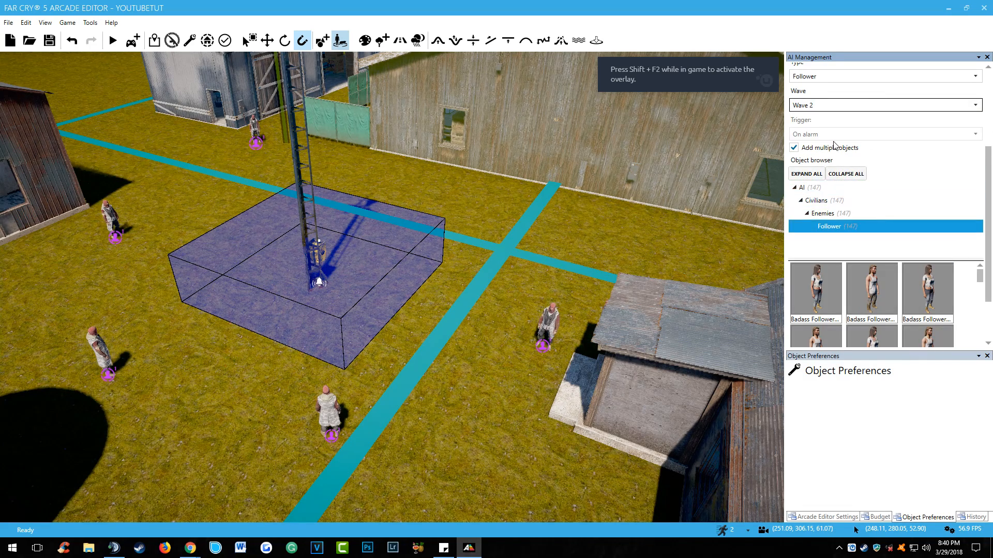
{"action": "left_click", "coordinate": [816, 76]}
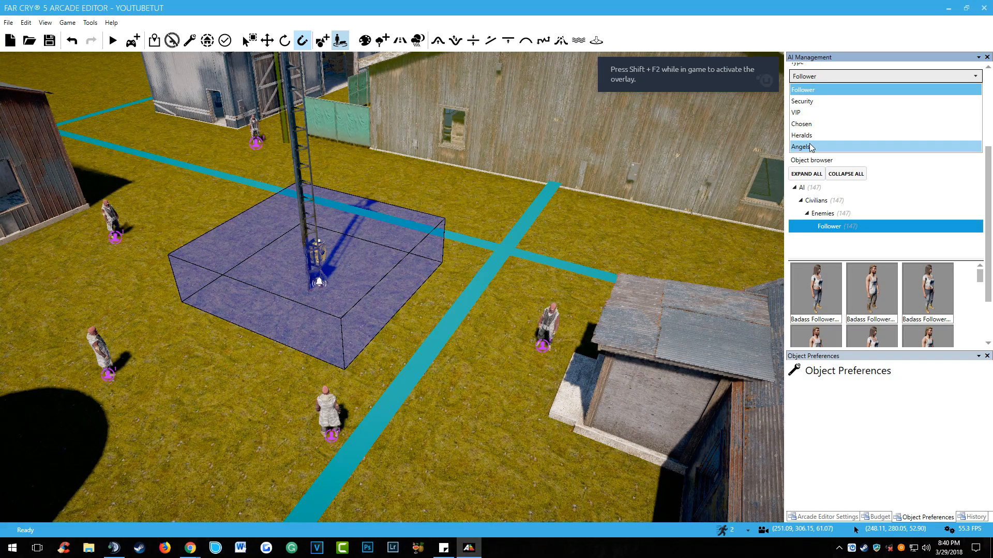
{"action": "left_click", "coordinate": [807, 102]}
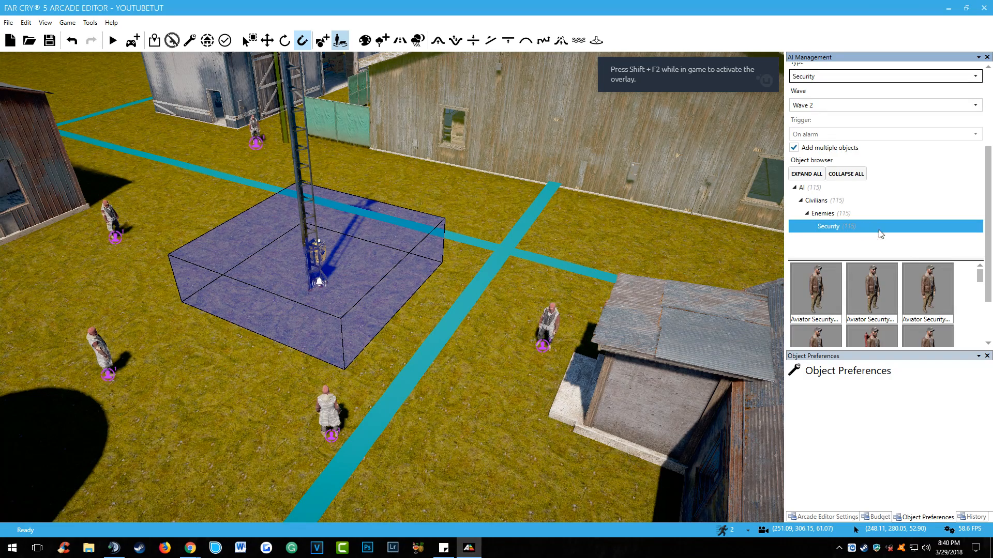
Step: Choose the first Scout Security character in the last row of the enemy object browser for placement
{"action": "scroll", "coordinate": [934, 303], "scroll_direction": "down", "scroll_amount": 5}
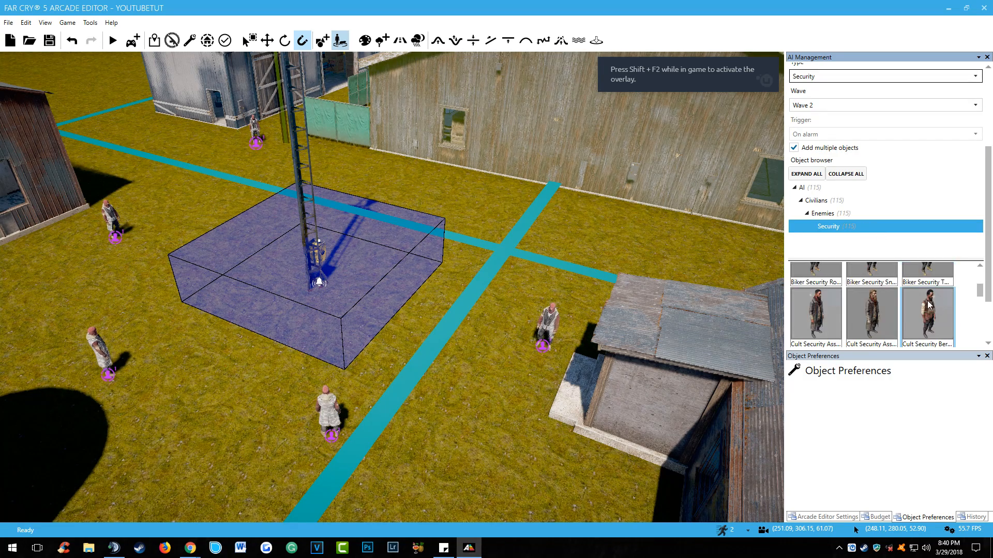
{"action": "scroll", "coordinate": [933, 304], "scroll_direction": "down", "scroll_amount": 3}
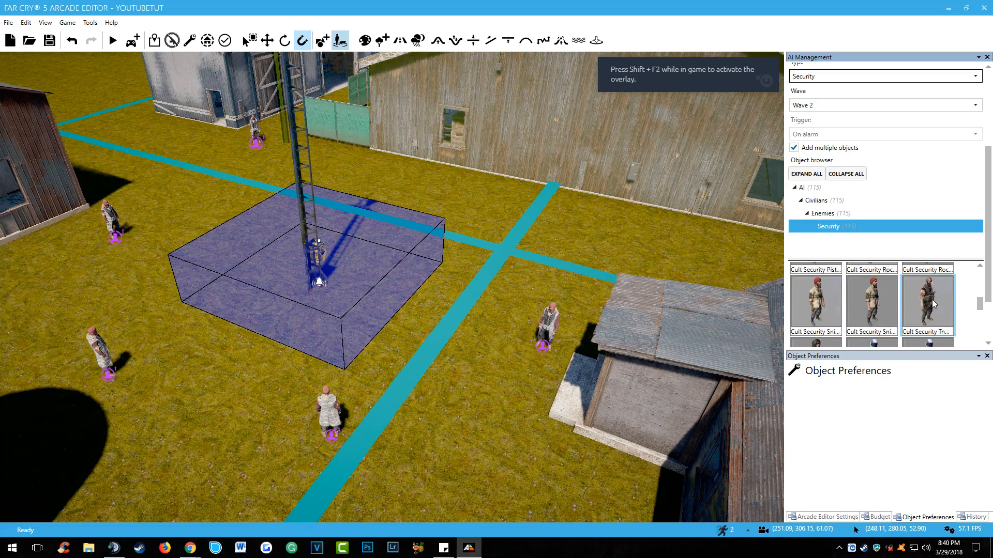
{"action": "scroll", "coordinate": [932, 302], "scroll_direction": "down", "scroll_amount": 3}
{"action": "scroll", "coordinate": [925, 305], "scroll_direction": "down", "scroll_amount": 6}
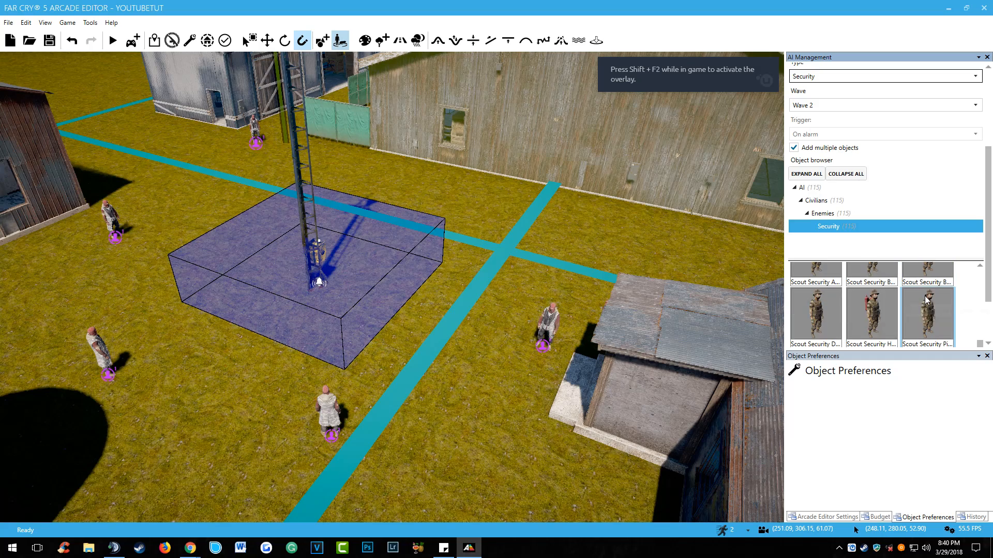
{"action": "left_click", "coordinate": [819, 325]}
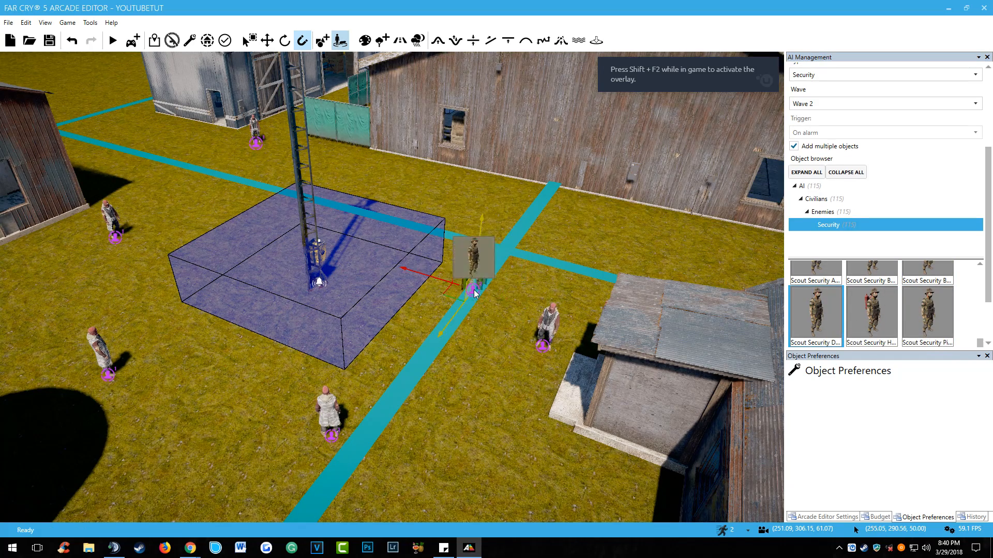
Step: Place a group of Wave 2 Scout Security enemies on the open ground behind the blue-roofed metal shed
{"action": "left_click_drag", "start_coordinate": [990, 208], "coordinate": [991, 138]}
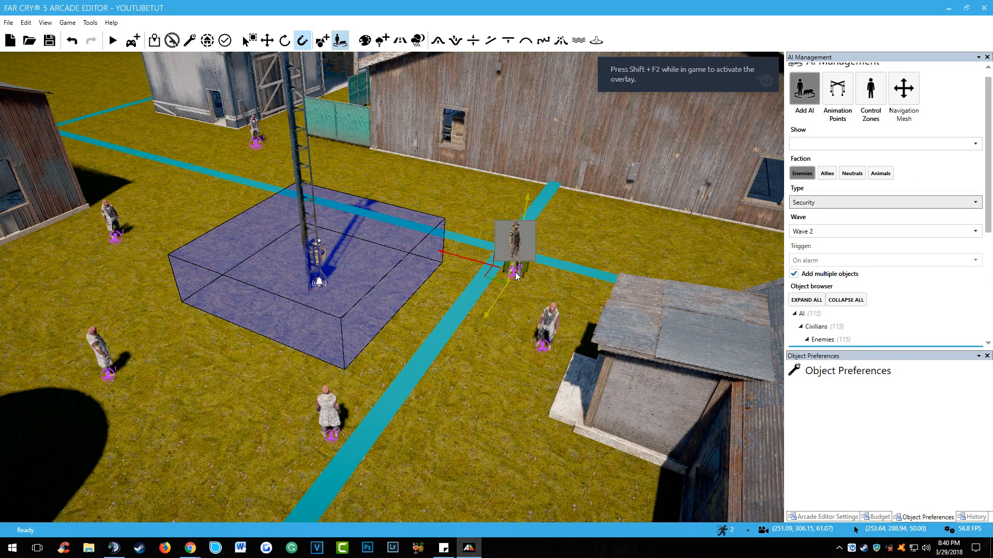
{"action": "right_click_drag", "start_coordinate": [515, 273], "coordinate": [500, 246]}
{"action": "scroll", "coordinate": [458, 276], "scroll_direction": "down", "scroll_amount": 2}
{"action": "scroll", "coordinate": [470, 259], "scroll_direction": "up", "scroll_amount": 4}
{"action": "scroll", "coordinate": [503, 243], "scroll_direction": "down", "scroll_amount": 2}
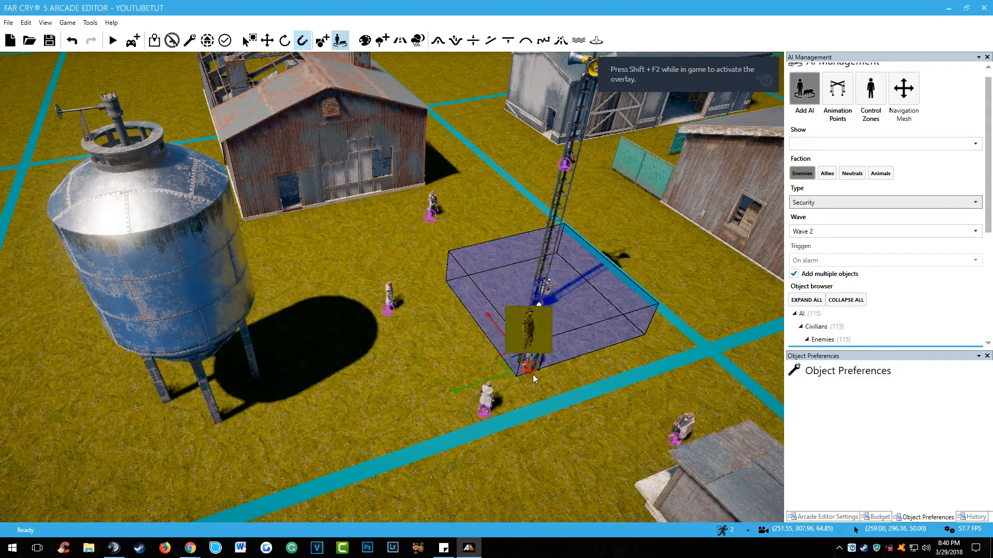
{"action": "scroll", "coordinate": [524, 337], "scroll_direction": "down", "scroll_amount": 3}
{"action": "right_click_drag", "start_coordinate": [524, 337], "coordinate": [391, 243]}
{"action": "scroll", "coordinate": [510, 311], "scroll_direction": "up", "scroll_amount": 3}
{"action": "key", "text": "a"}
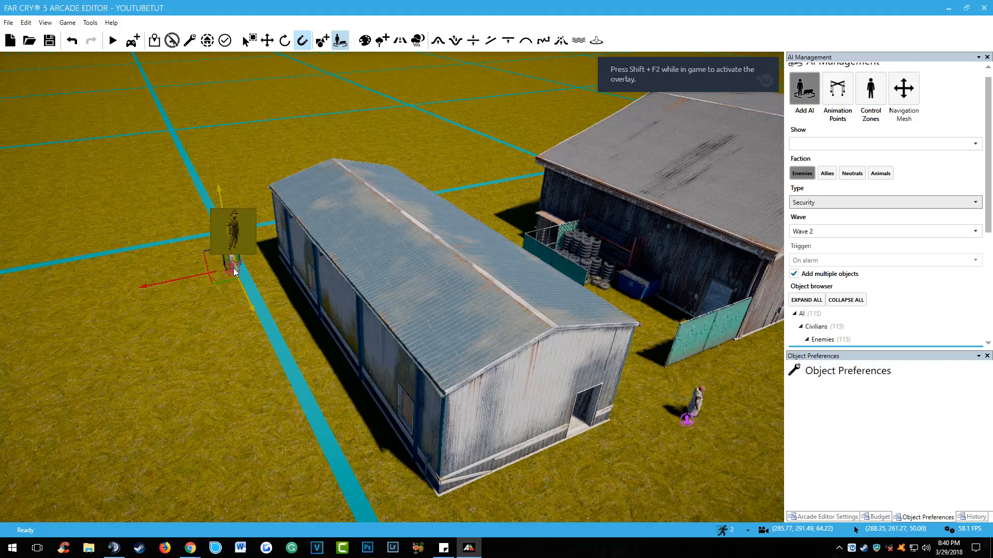
{"action": "left_click", "coordinate": [257, 290]}
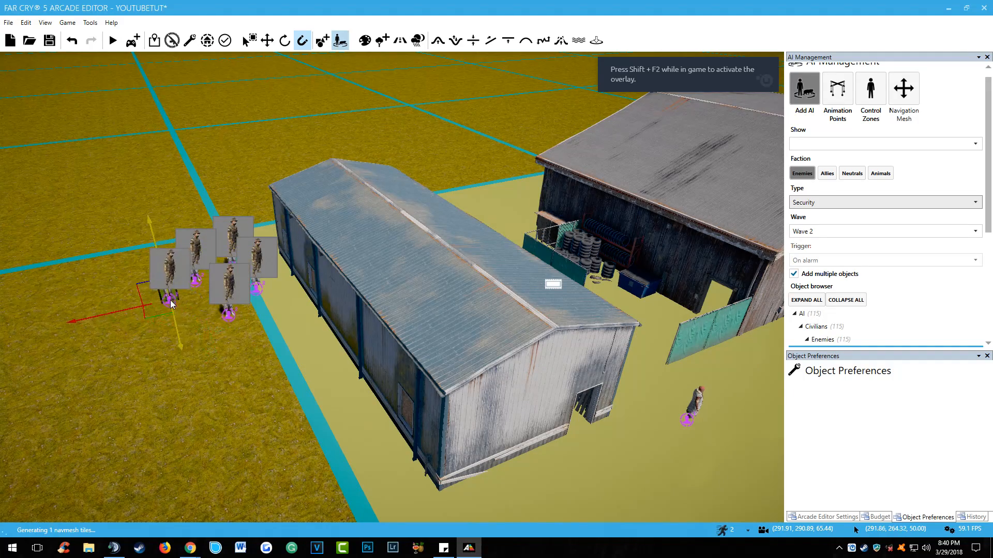
{"action": "left_click", "coordinate": [120, 295]}
{"action": "left_click", "coordinate": [149, 334]}
Step: Place more Wave 2 Scout Security enemies behind the white flat-roofed building and at the outer end of the roofless barn
{"action": "right_click_drag", "start_coordinate": [149, 334], "coordinate": [243, 334]}
{"action": "key", "text": "s"}
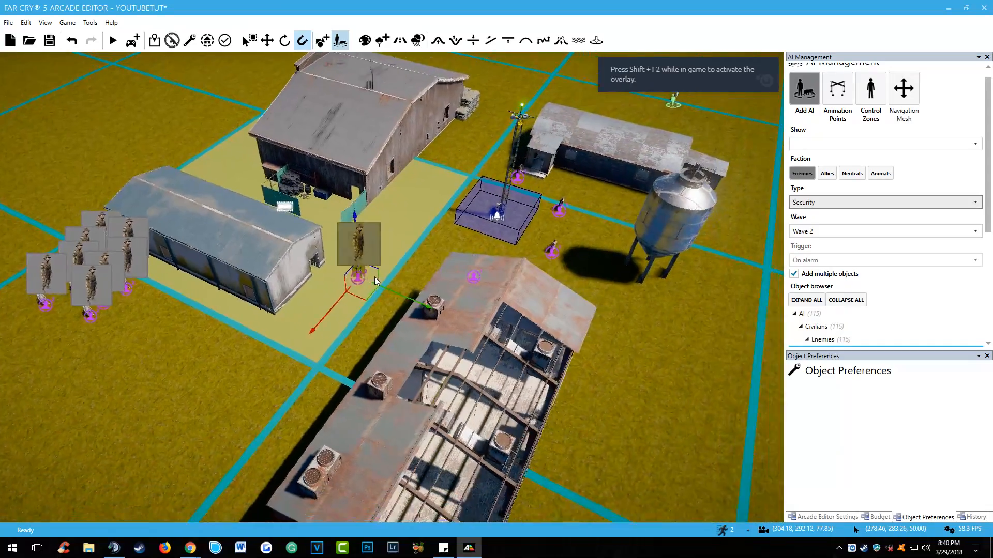
{"action": "key", "text": "d"}
{"action": "right_click_drag", "start_coordinate": [412, 290], "coordinate": [312, 443]}
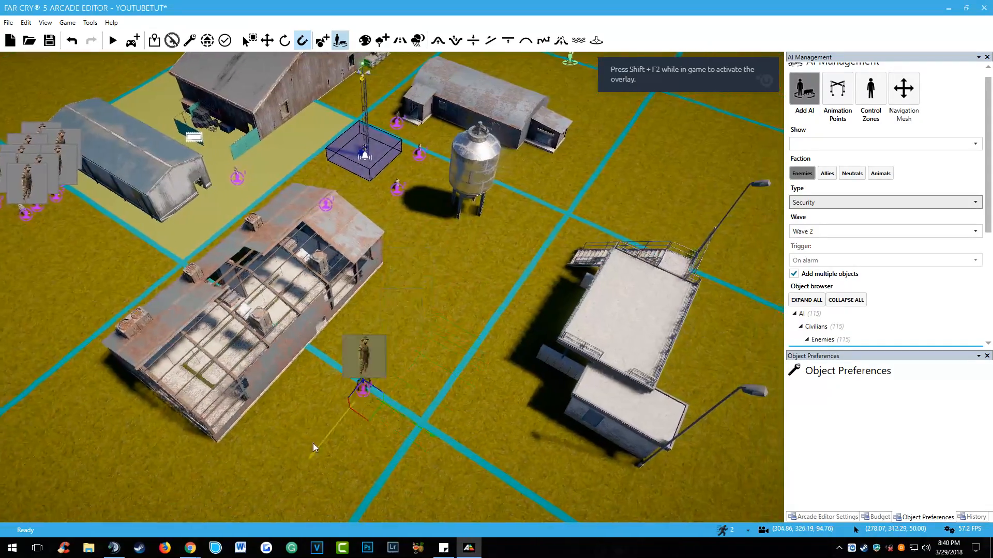
{"action": "key", "text": "s"}
{"action": "key", "text": "d"}
{"action": "left_click", "coordinate": [526, 457]}
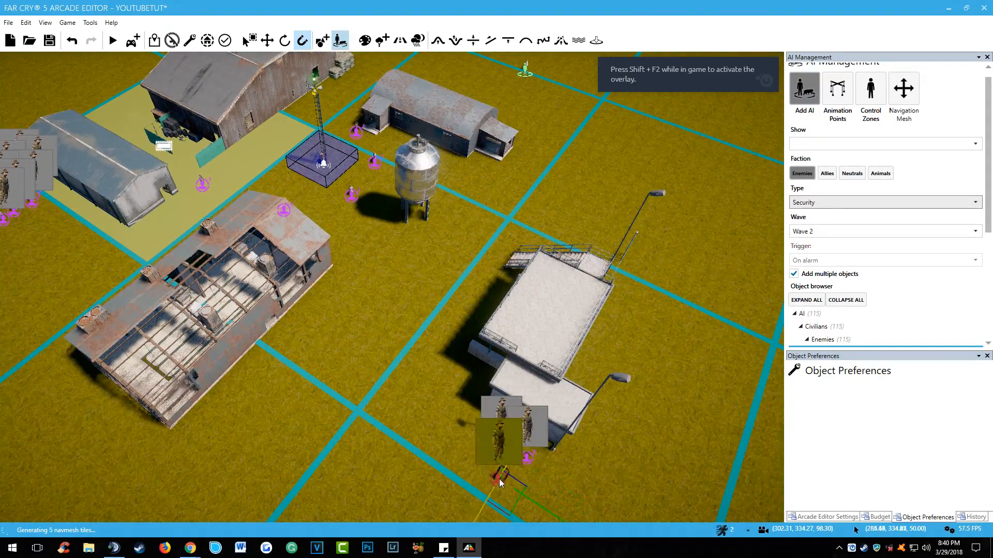
{"action": "left_click", "coordinate": [118, 451]}
{"action": "left_click", "coordinate": [129, 455]}
{"action": "left_click", "coordinate": [86, 427]}
{"action": "left_click", "coordinate": [87, 459]}
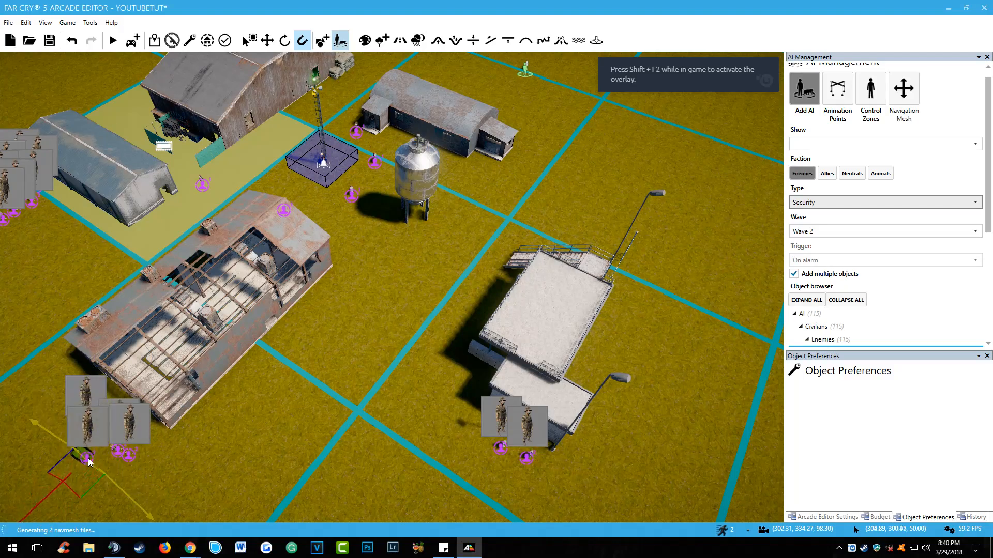
Step: Stop placing enemies and save the map
{"action": "right_click_drag", "start_coordinate": [384, 376], "coordinate": [384, 374]}
{"action": "key", "text": "d"}
{"action": "key", "text": "w"}
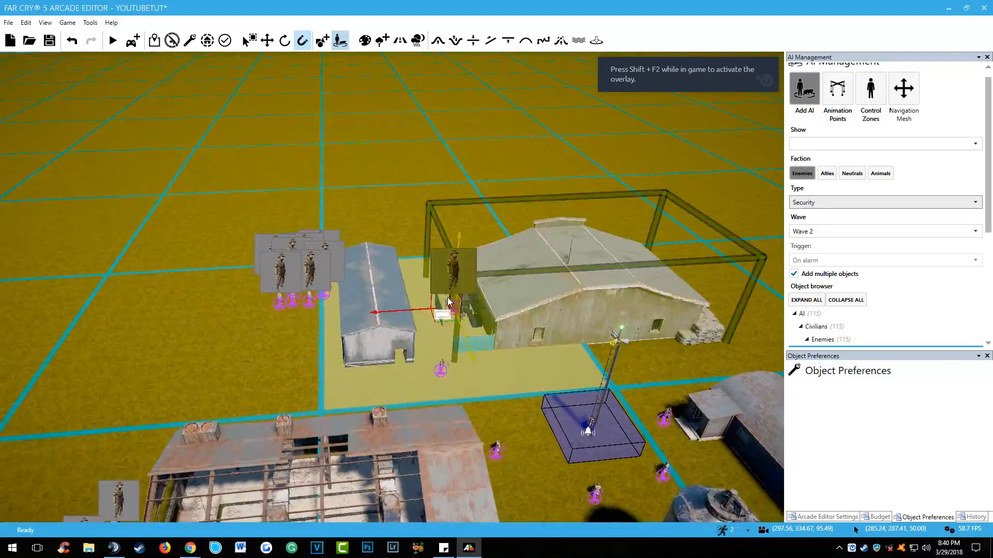
{"action": "right_click_drag", "start_coordinate": [383, 289], "coordinate": [384, 289]}
{"action": "key", "text": "w"}
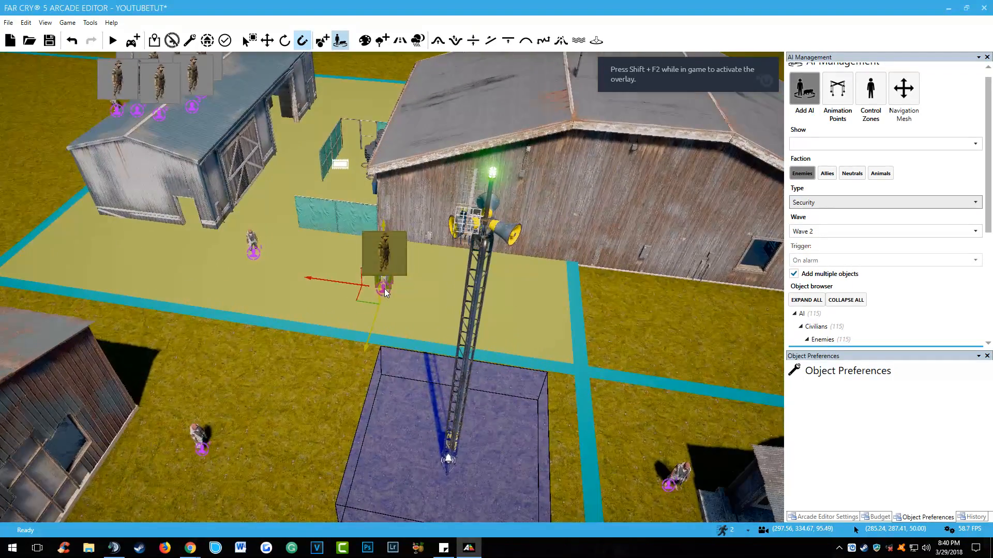
{"action": "right_click_drag", "start_coordinate": [314, 165], "coordinate": [318, 166]}
{"action": "right_click_drag", "start_coordinate": [428, 283], "coordinate": [504, 269]}
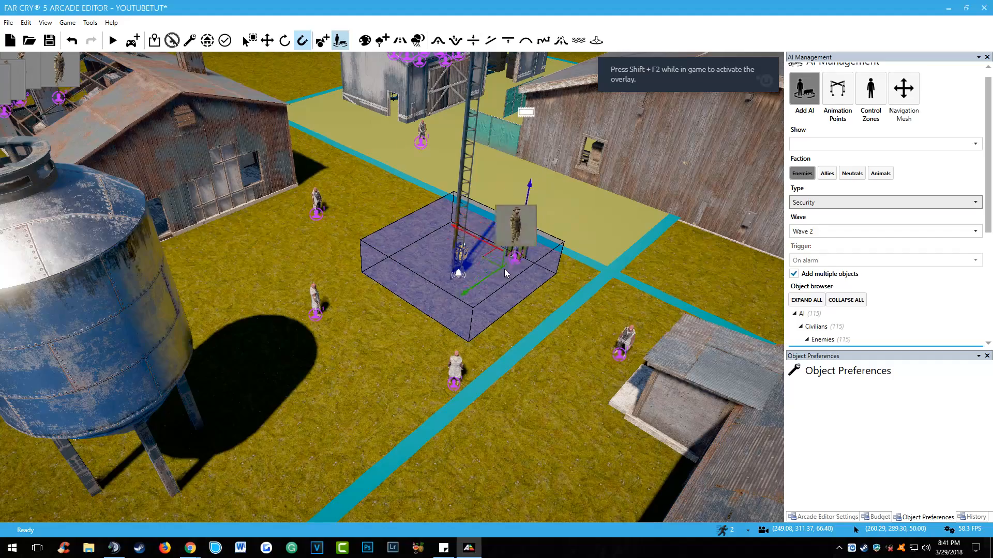
{"action": "left_click", "coordinate": [45, 43]}
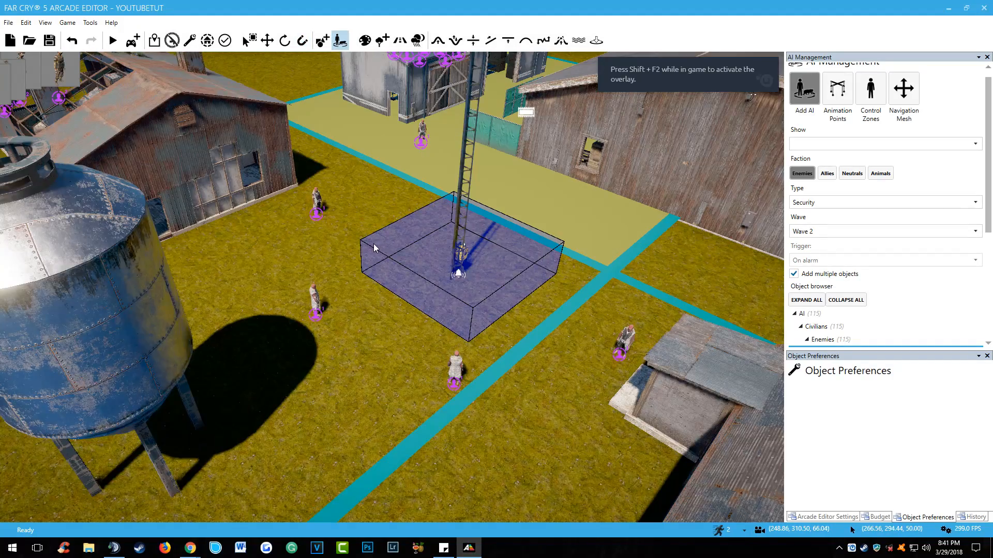
Step: Explore the map from the spawn point, walking to the alarm tower and taking down one enemy at close range
{"action": "right_click_drag", "start_coordinate": [373, 244], "coordinate": [373, 238]}
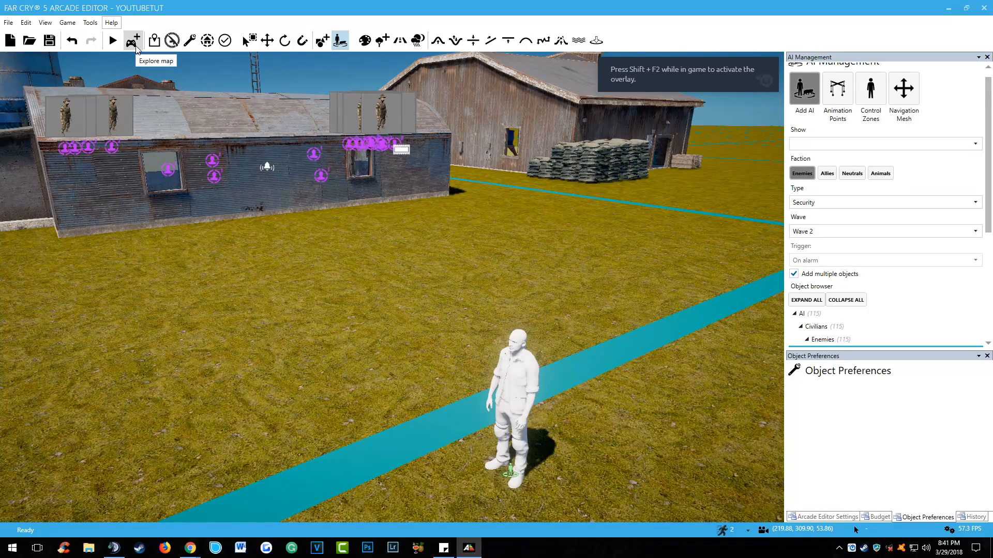
{"action": "left_click", "coordinate": [133, 41]}
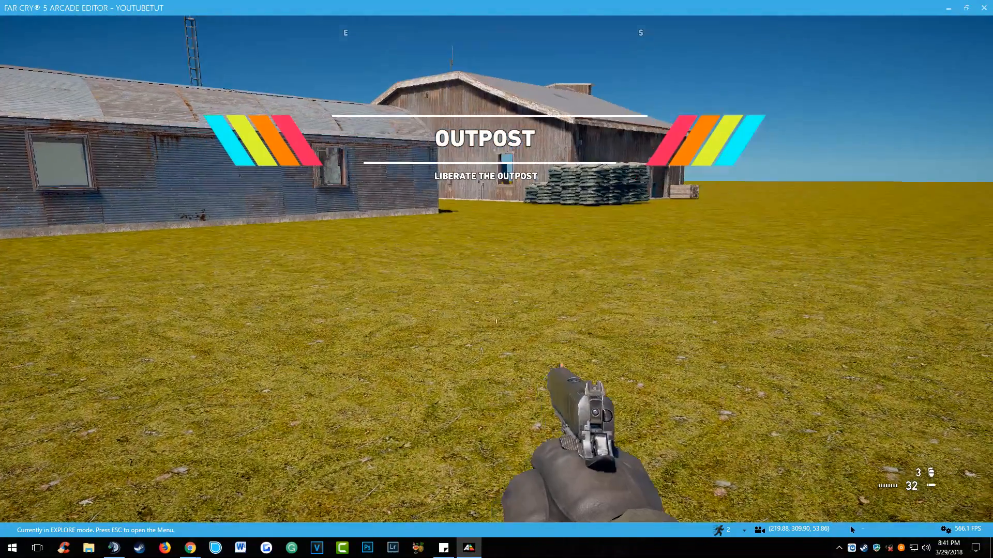
{"action": "key", "text": "w"}
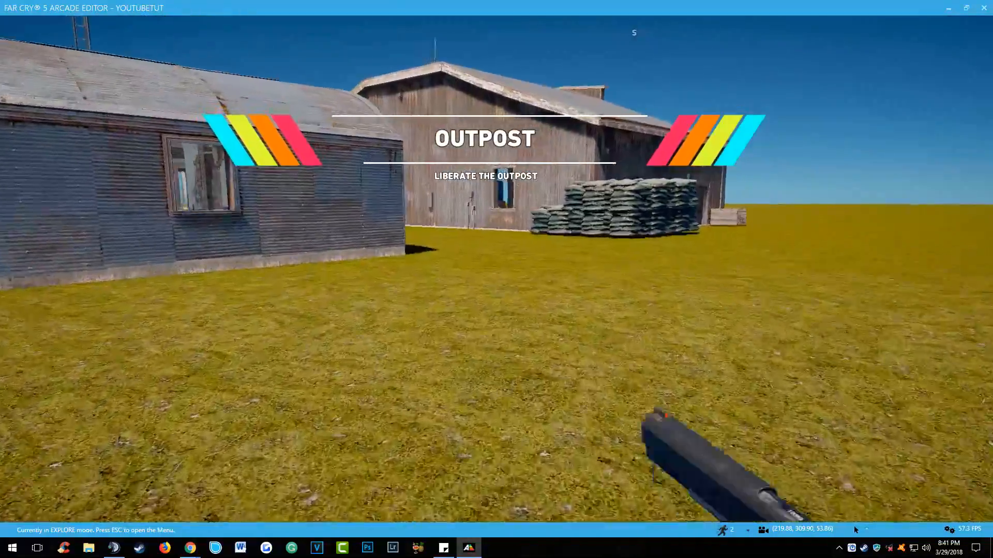
{"action": "key", "text": "w"}
{"action": "key", "text": "w"}
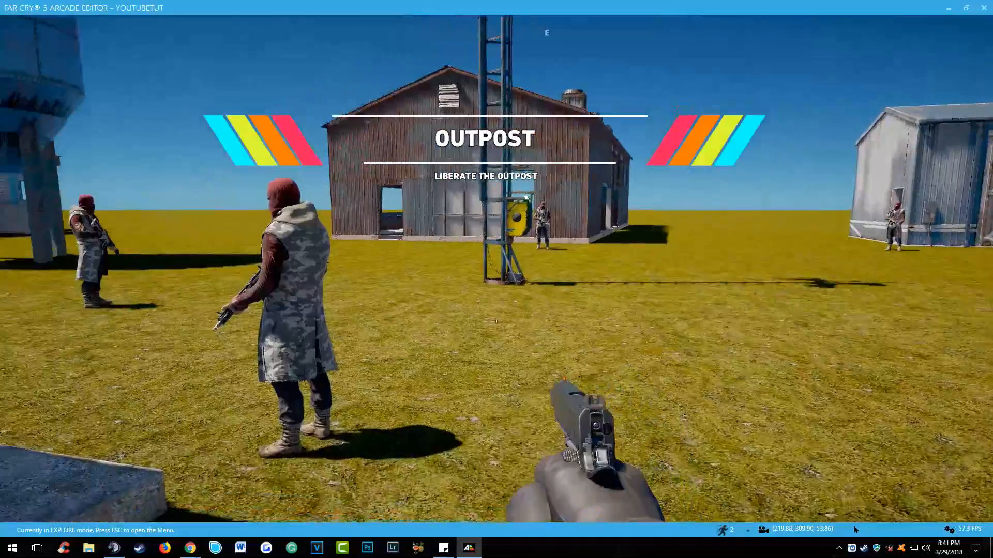
{"action": "key", "text": "w"}
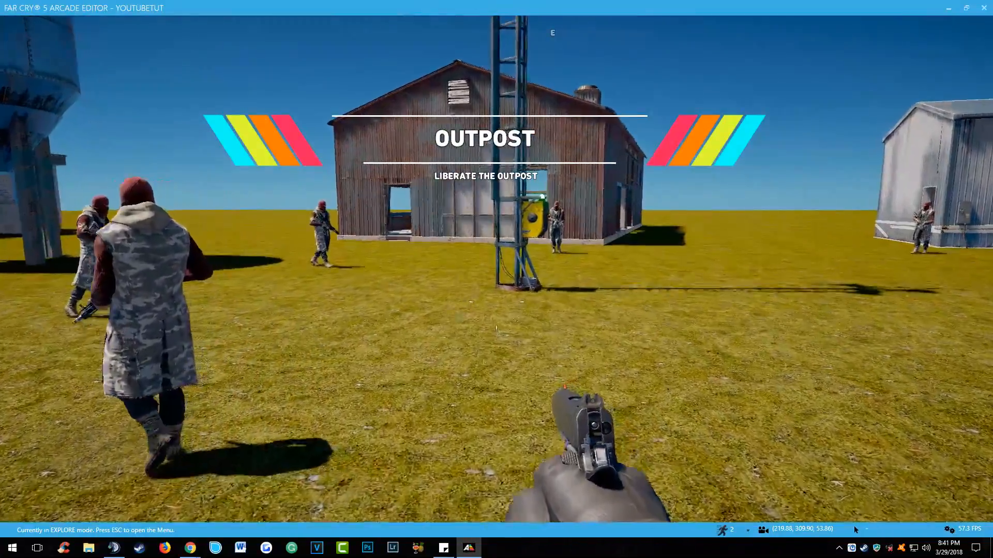
{"action": "key", "text": "w"}
{"action": "key", "text": "f"}
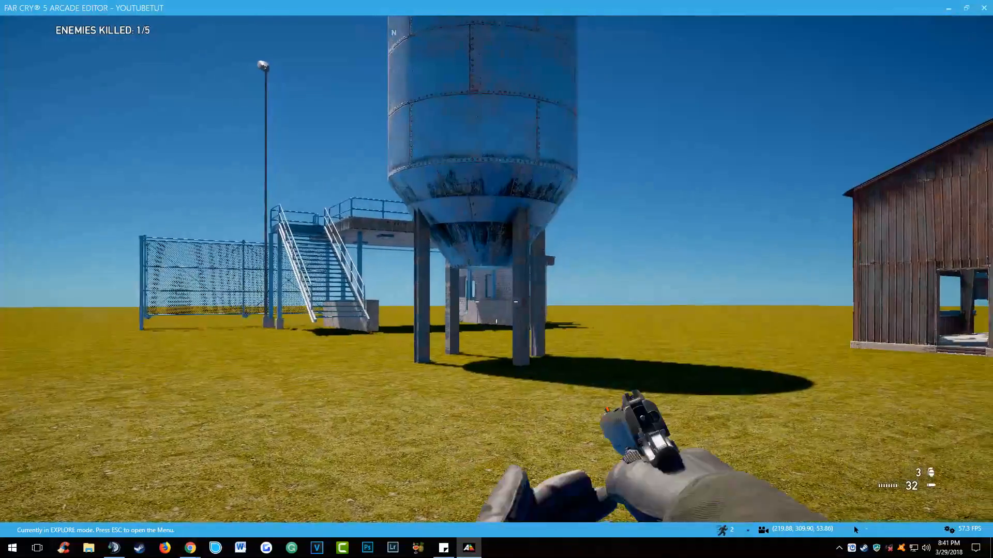
{"action": "key", "text": "w"}
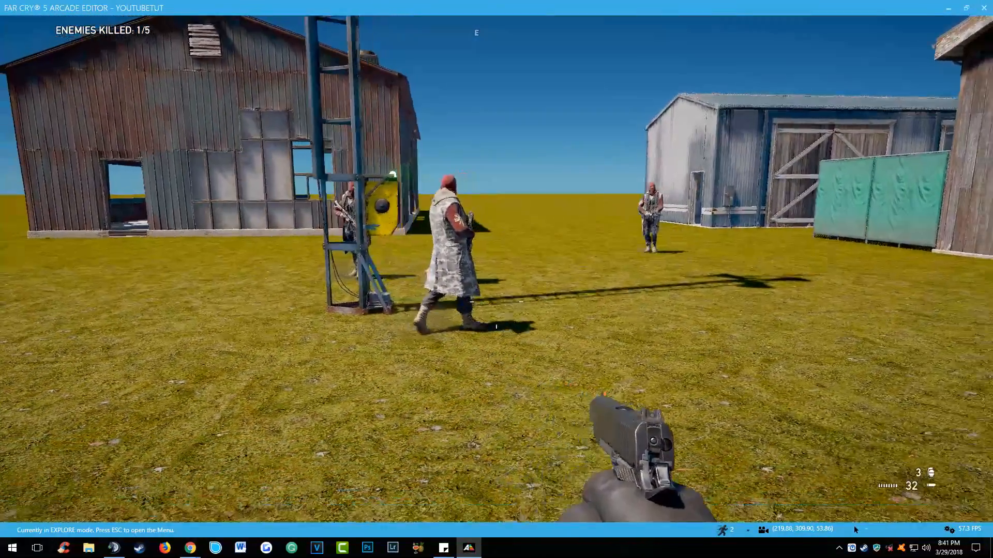
Step: Leave explore mode for the editor and start a play test of the Outpost with the Assault loadout
{"action": "key", "text": "Escape"}
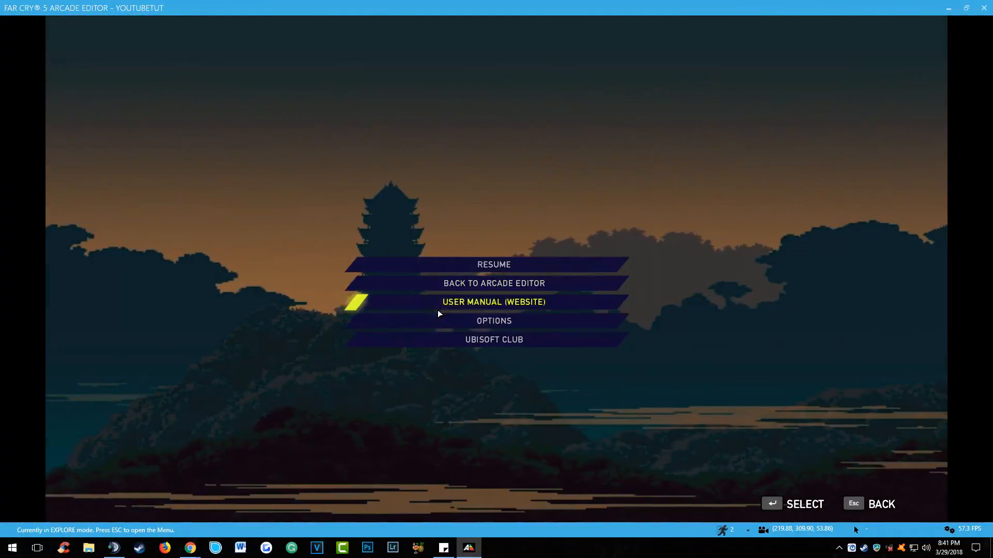
{"action": "left_click", "coordinate": [439, 283]}
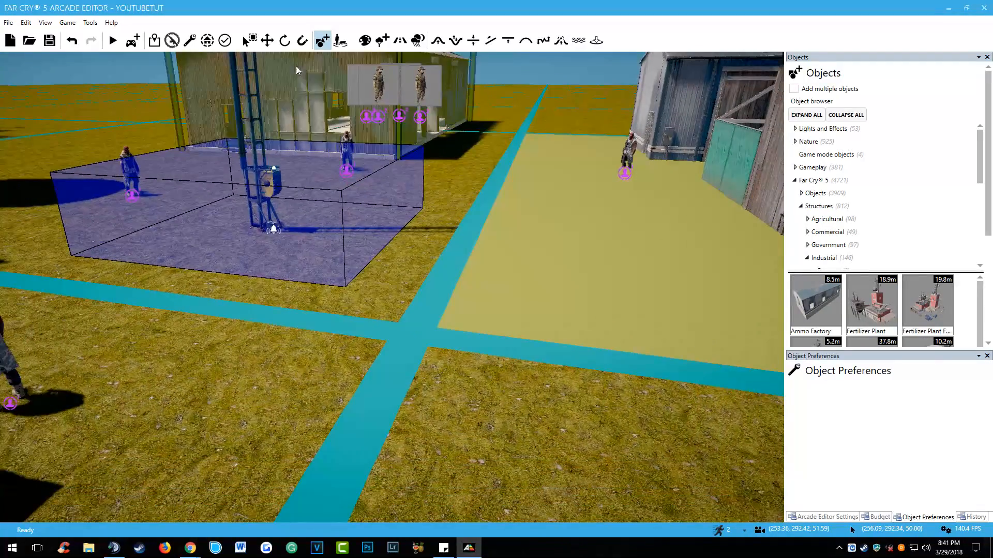
{"action": "left_click", "coordinate": [113, 42]}
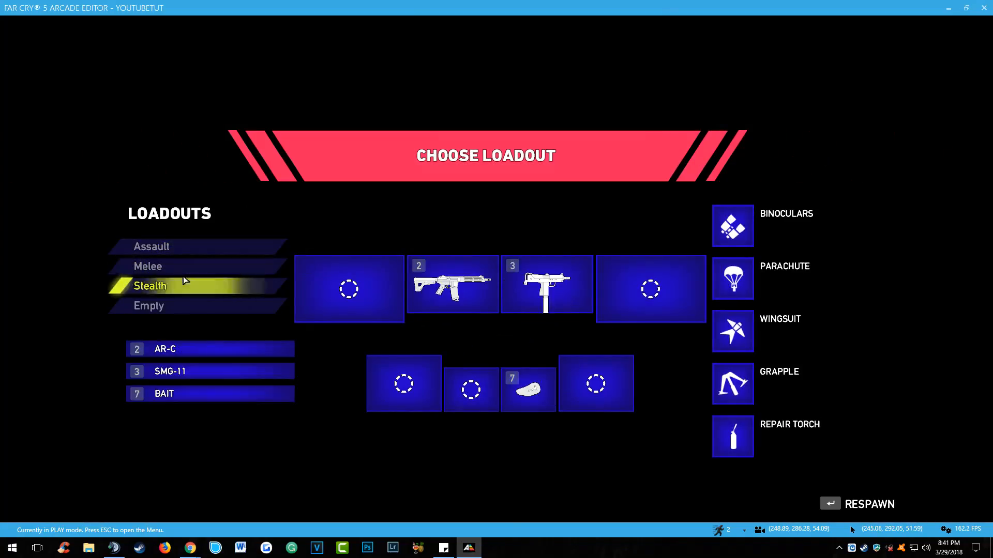
{"action": "left_click", "coordinate": [197, 243]}
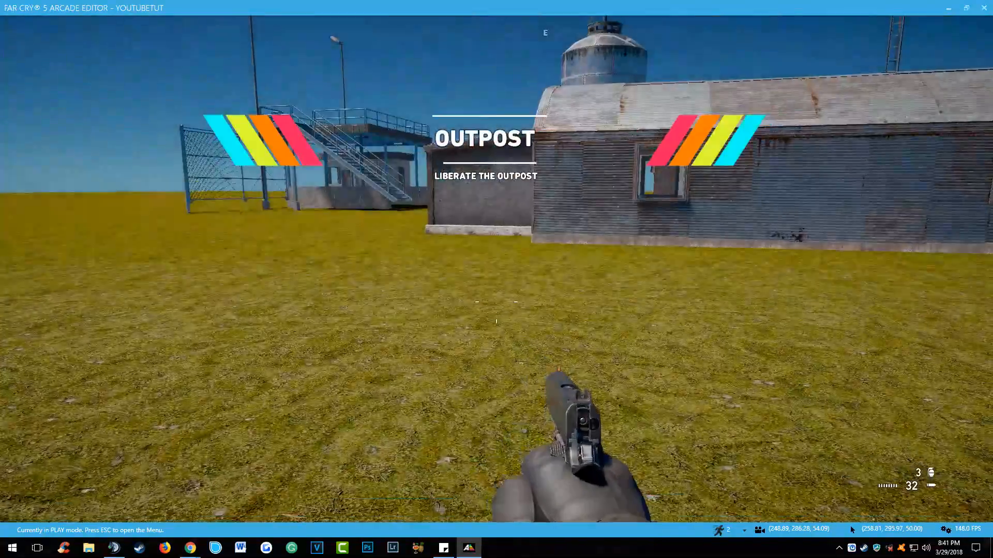
{"action": "key", "text": "Tab"}
{"action": "left_click", "coordinate": [468, 174]}
Step: Advance along the corrugated metal building to its corner and peek around it towards the guarded yard
{"action": "key", "text": "w"}
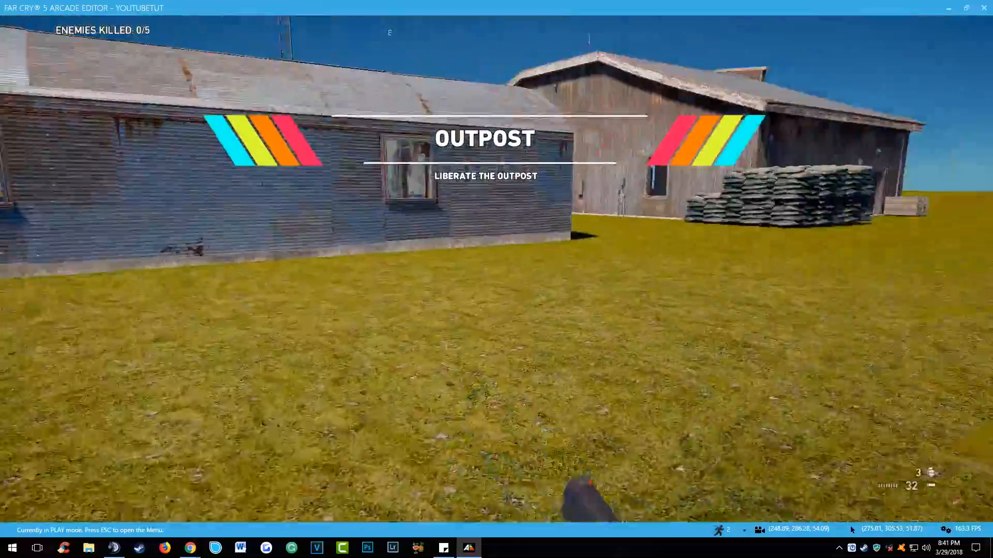
{"action": "key", "text": "w"}
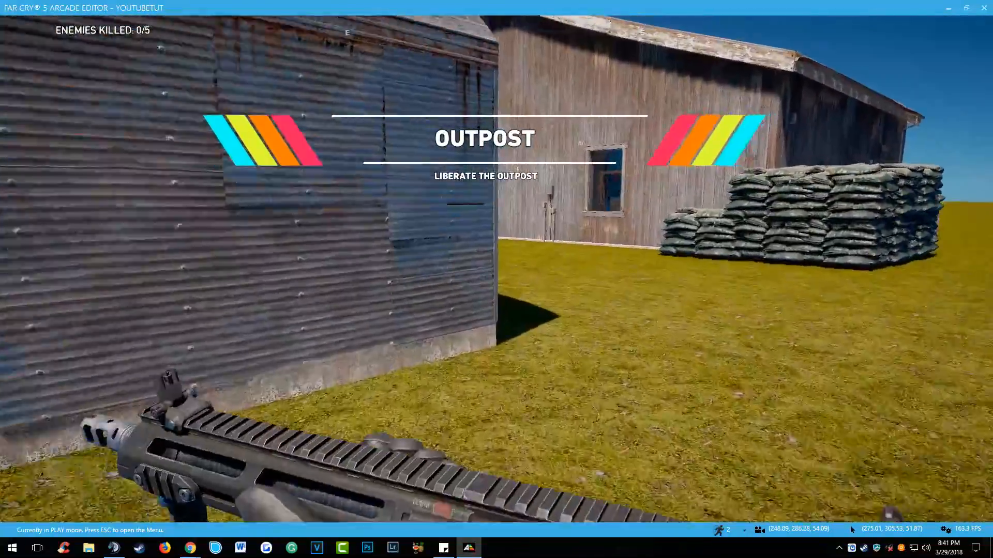
{"action": "key", "text": "w"}
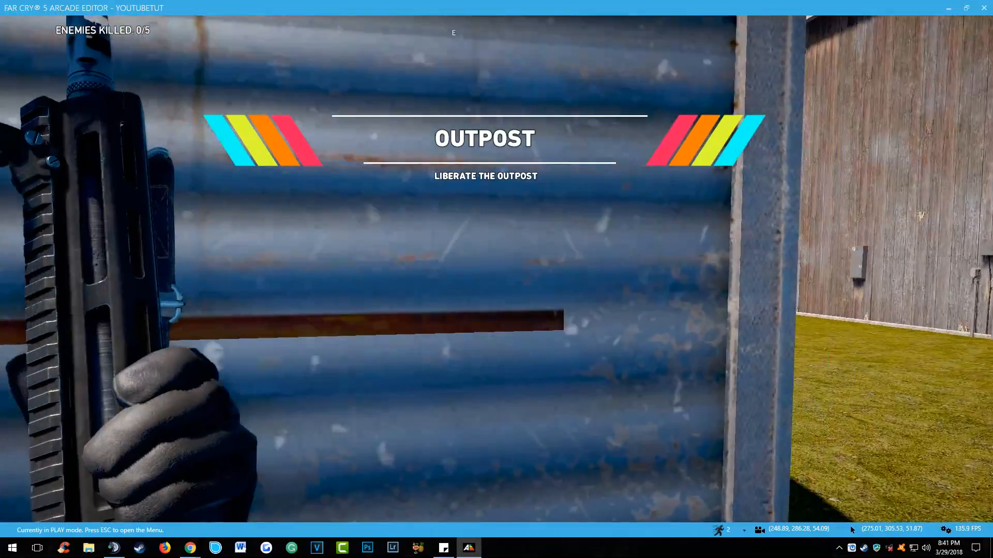
{"action": "key", "text": "d"}
{"action": "key", "text": "a"}
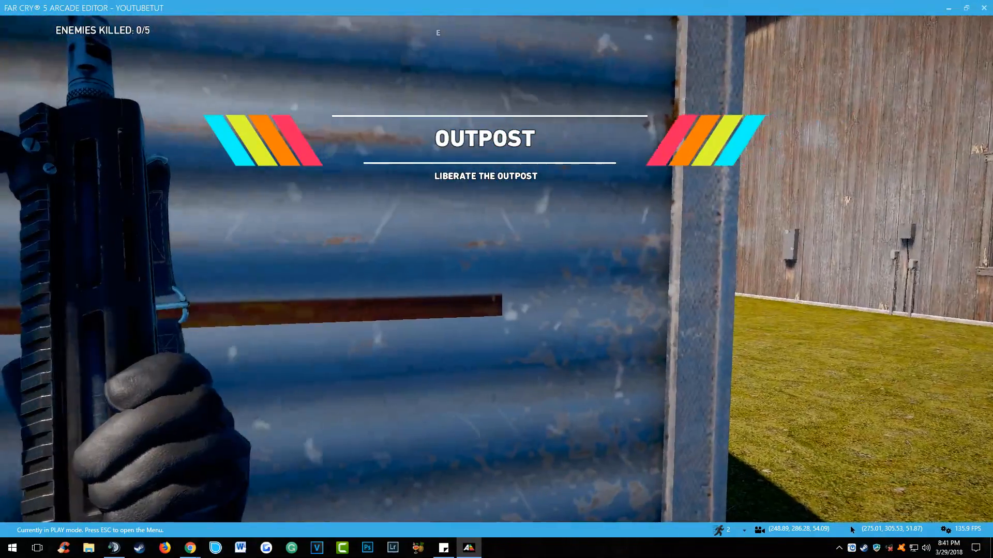
{"action": "key", "text": "d"}
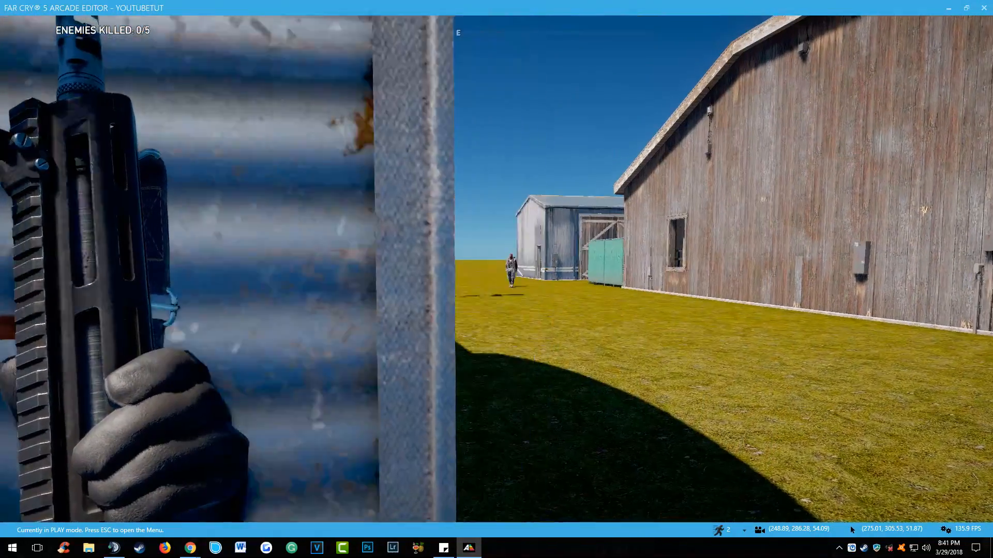
{"action": "key", "text": "a"}
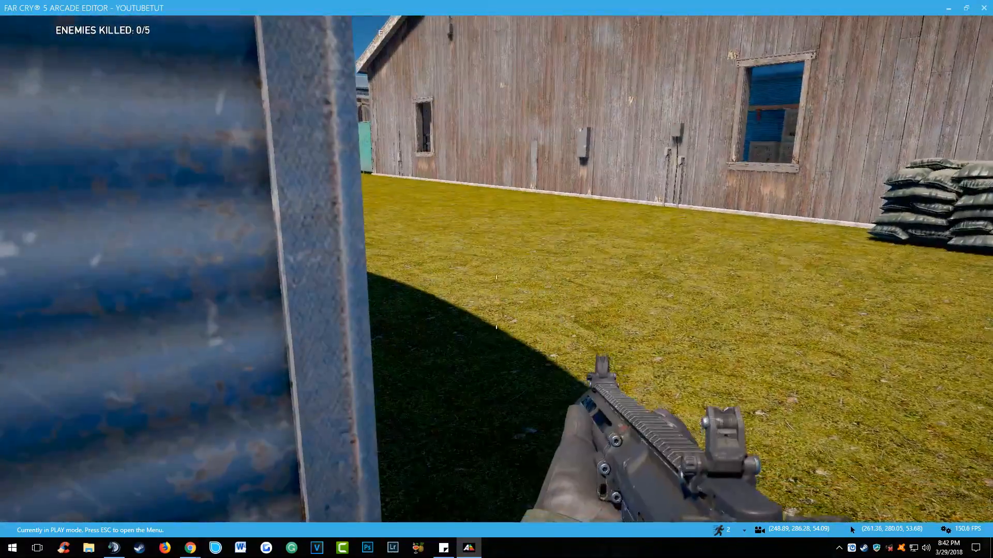
{"action": "key", "text": "d"}
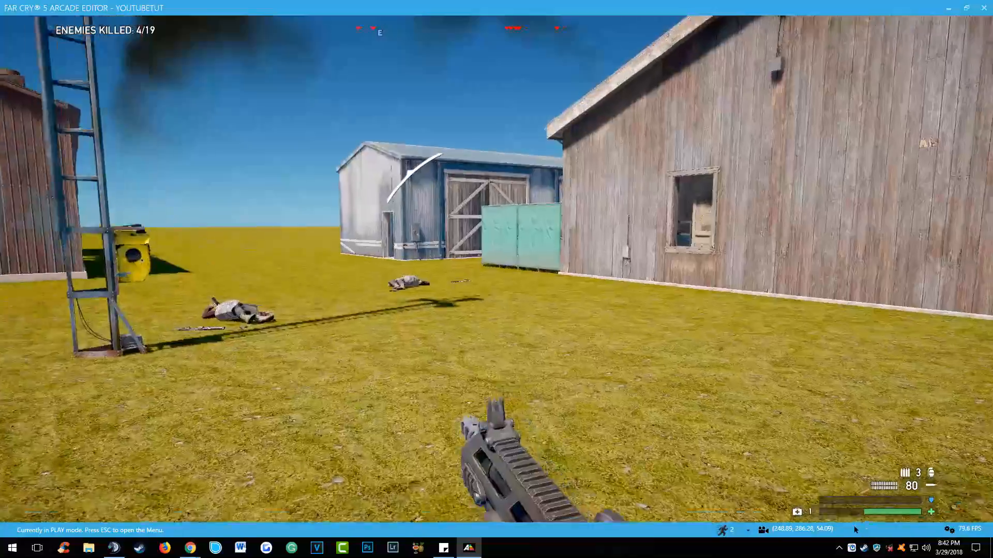
Step: Fight the reinforcement enemies around the alarm tower, and leave the play test for the editor once the round ends
{"action": "key", "text": "w"}
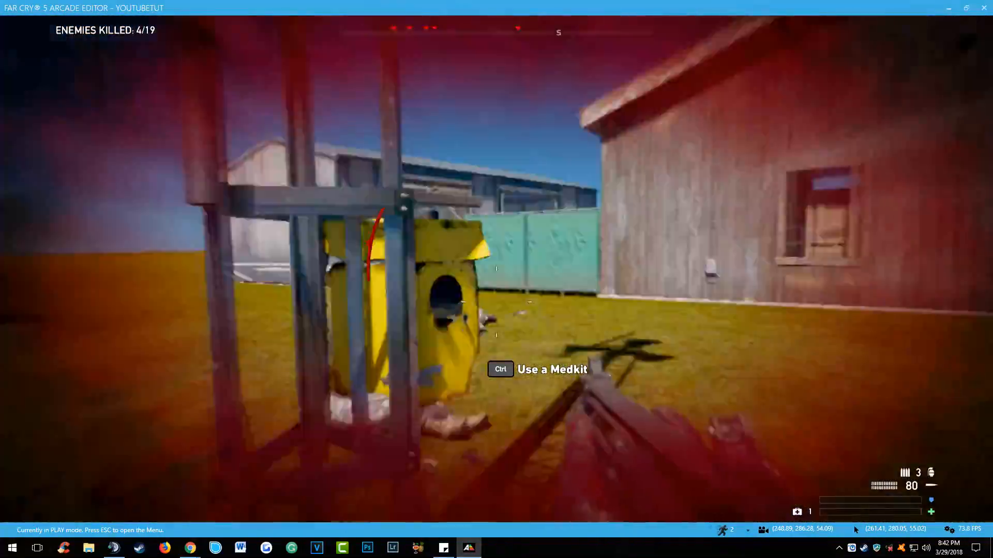
{"action": "left_click", "coordinate": [497, 279]}
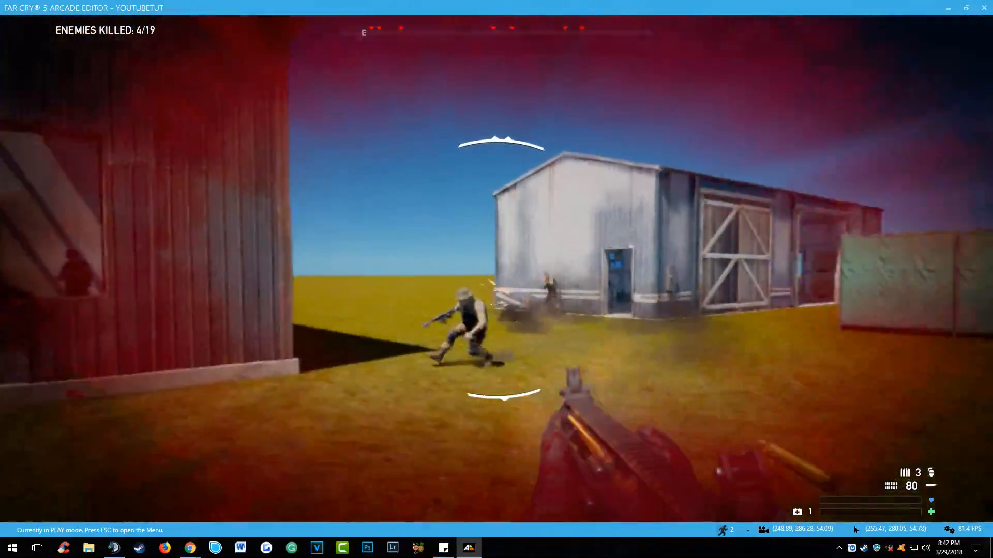
{"action": "left_click", "coordinate": [496, 279]}
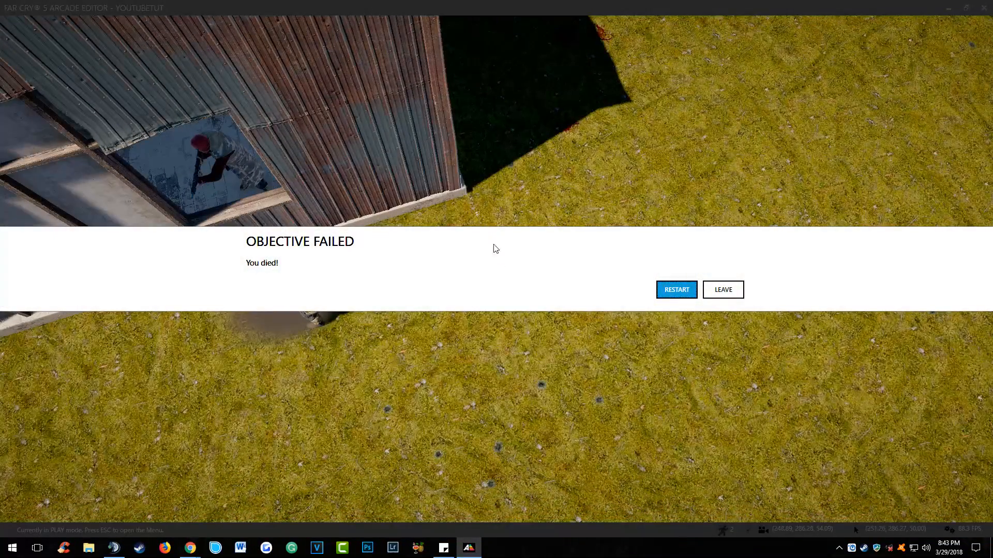
{"action": "left_click", "coordinate": [723, 289]}
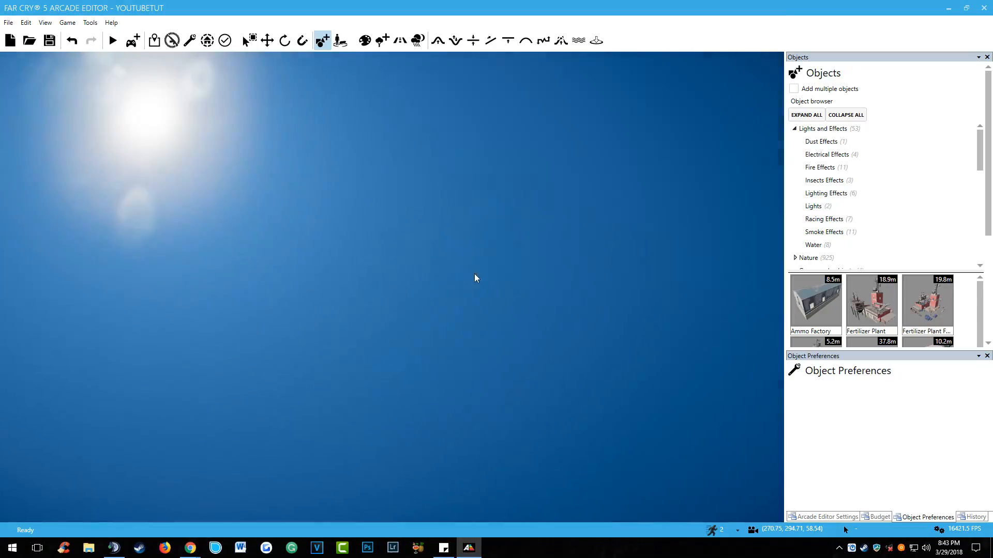
Step: Run map validation to check the Outpost map's requirements
{"action": "right_click_drag", "start_coordinate": [239, 141], "coordinate": [255, 203]}
{"action": "right_click_drag", "start_coordinate": [304, 156], "coordinate": [305, 164]}
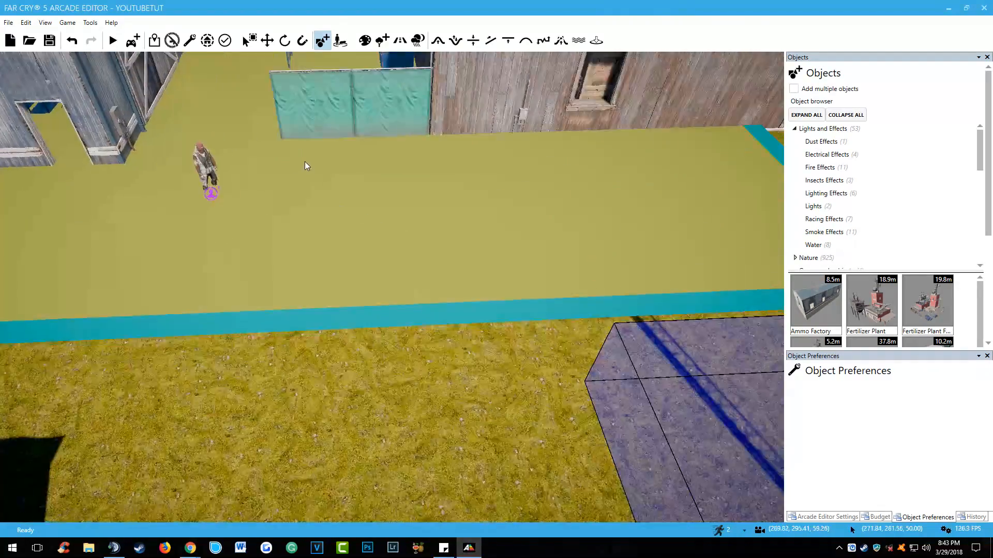
{"action": "key", "text": "s"}
{"action": "left_click", "coordinate": [7, 24]}
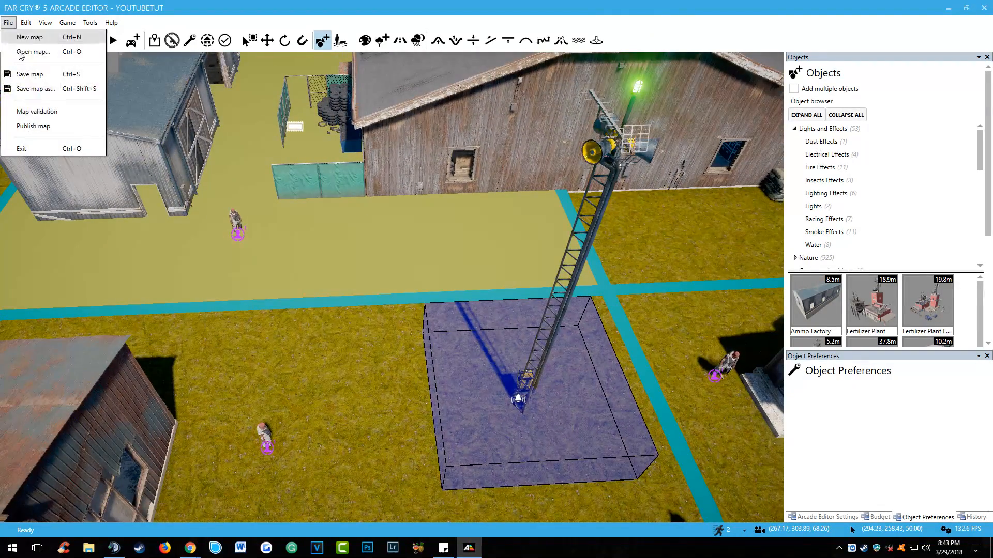
{"action": "left_click", "coordinate": [36, 111]}
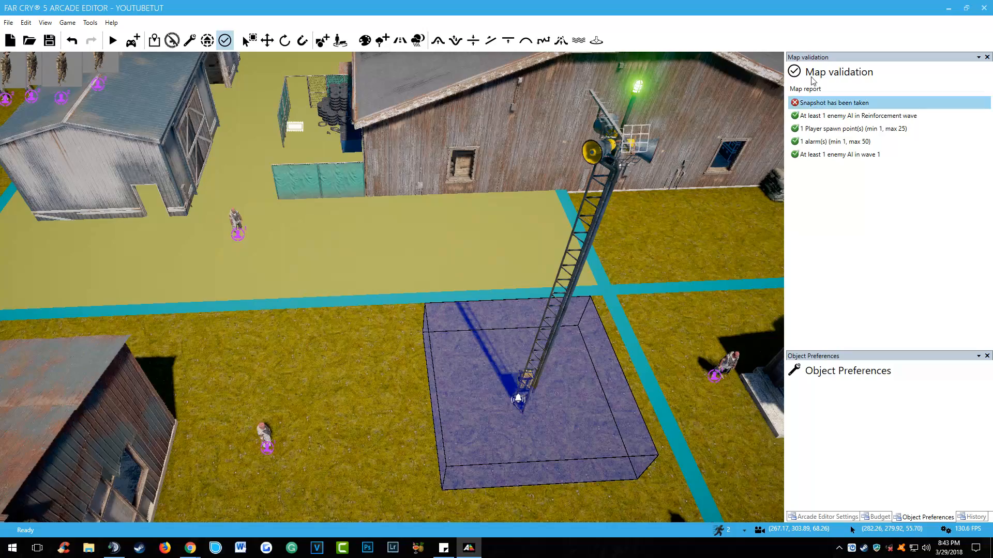
Step: Capture a map snapshot in the map properties, framing the alarm tower and surrounding yard from above
{"action": "left_click", "coordinate": [25, 23]}
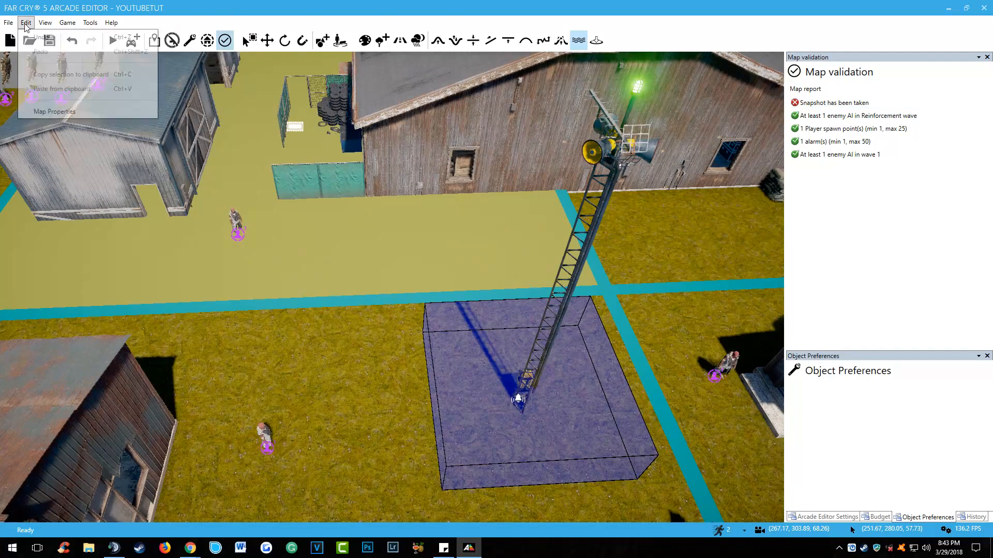
{"action": "left_click", "coordinate": [54, 111]}
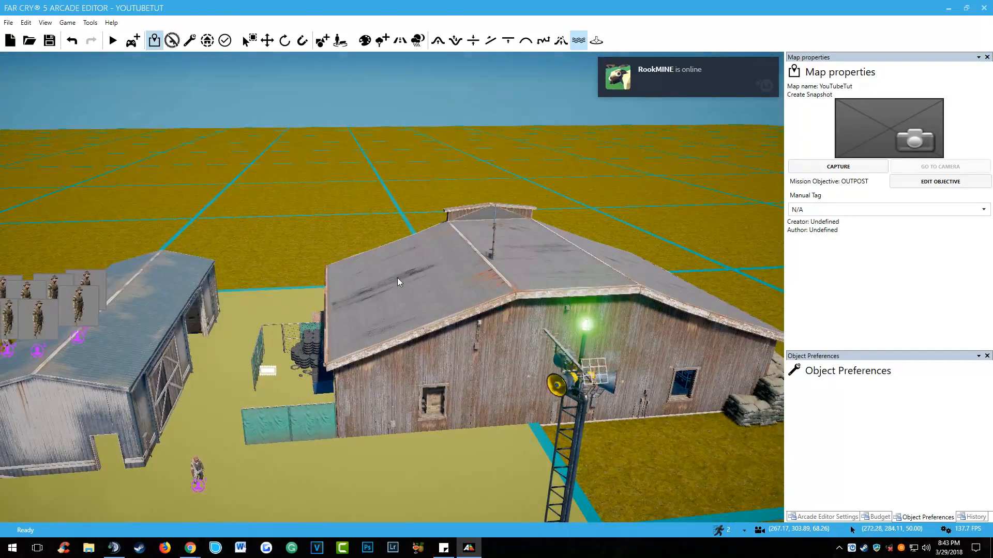
{"action": "right_click_drag", "start_coordinate": [397, 278], "coordinate": [472, 275]}
{"action": "key", "text": "s"}
{"action": "left_click", "coordinate": [832, 166]}
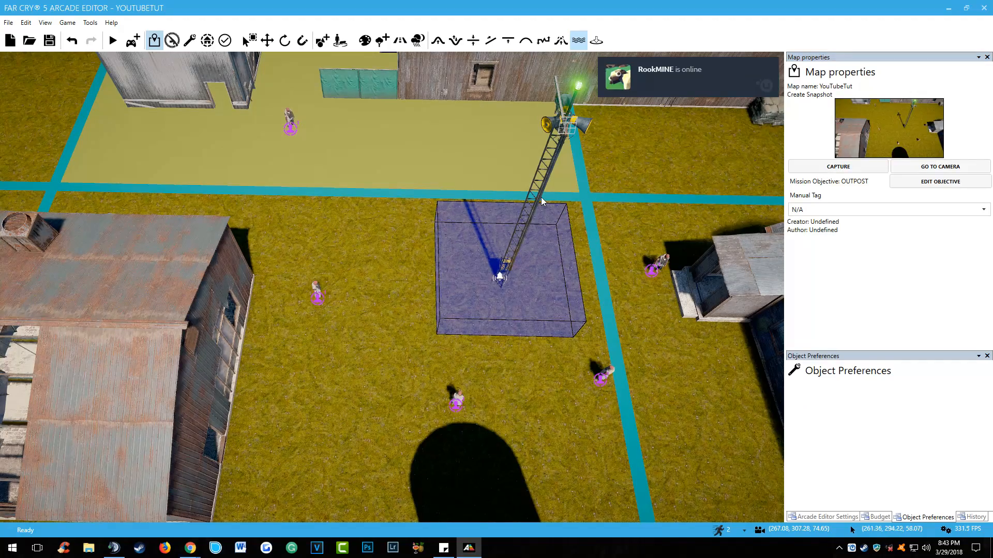
Step: Save the map with its snapshot and start publishing it
{"action": "right_click_drag", "start_coordinate": [534, 210], "coordinate": [412, 226]}
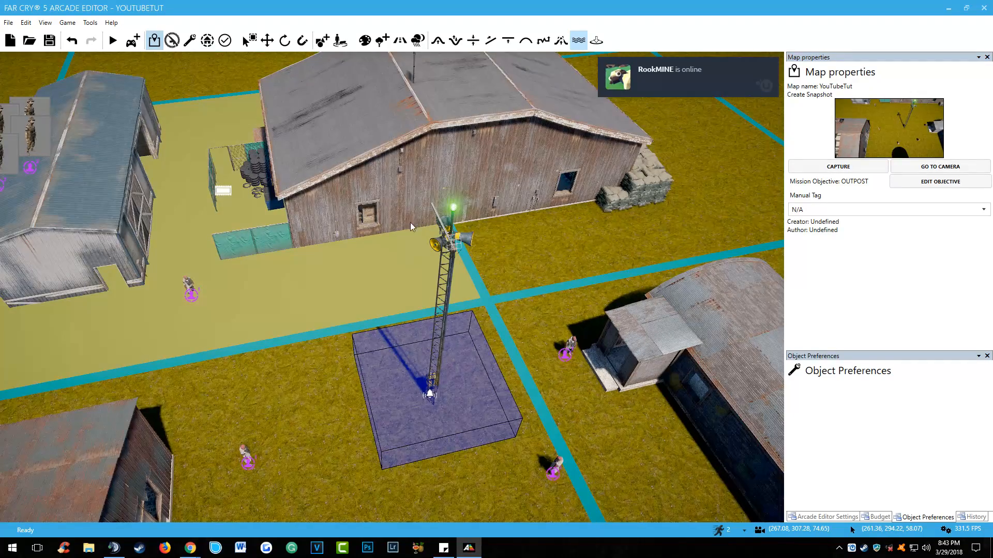
{"action": "left_click", "coordinate": [51, 41]}
{"action": "left_click", "coordinate": [9, 23]}
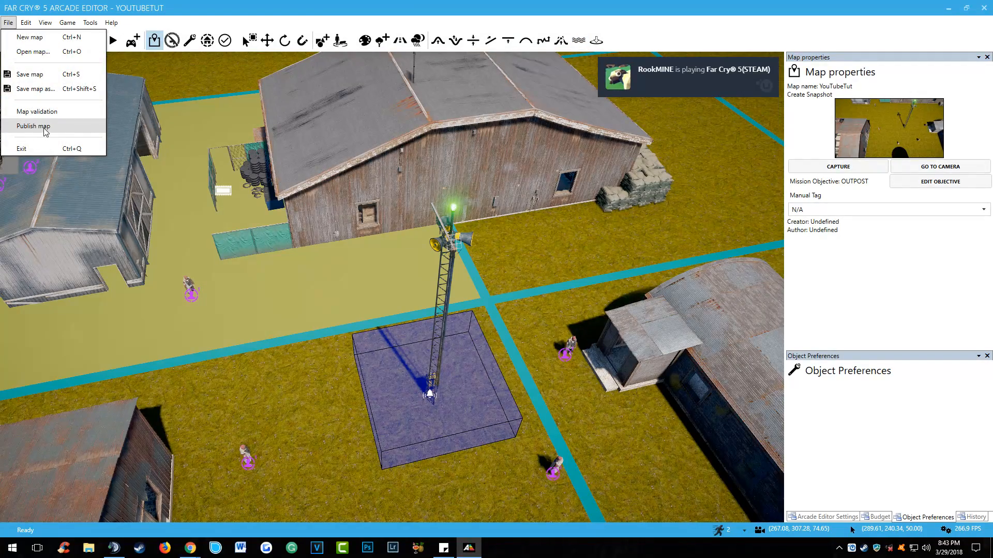
{"action": "left_click", "coordinate": [73, 126]}
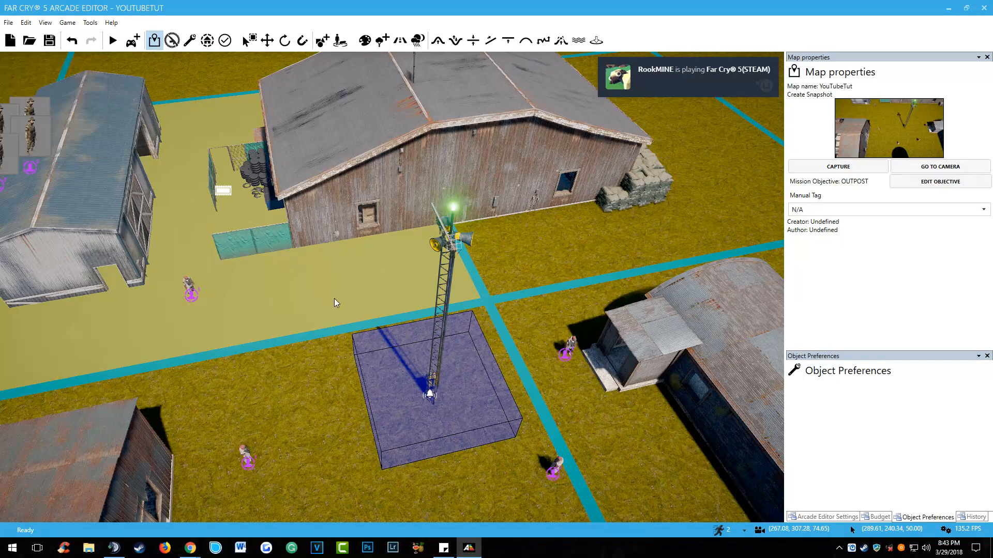
{"action": "right_click_drag", "start_coordinate": [355, 294], "coordinate": [405, 269]}
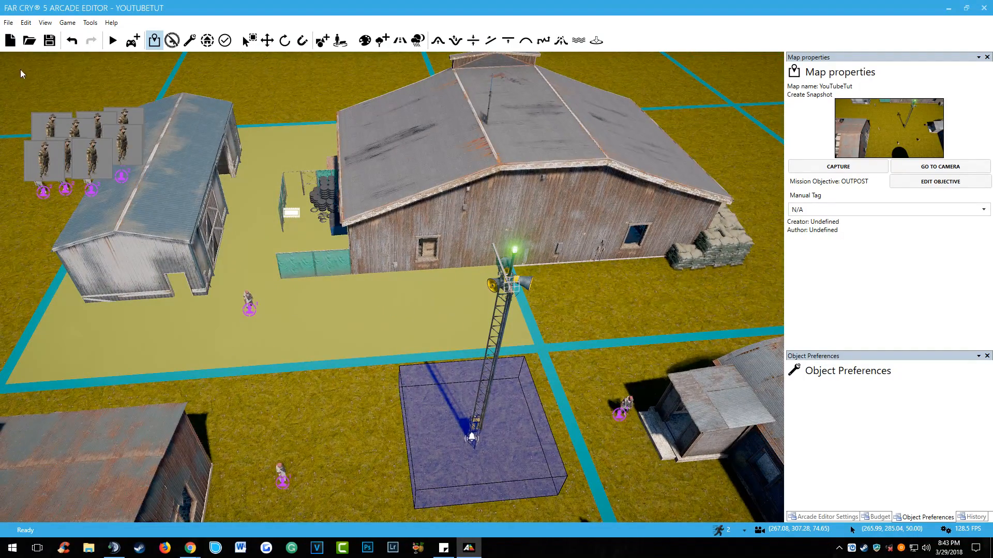